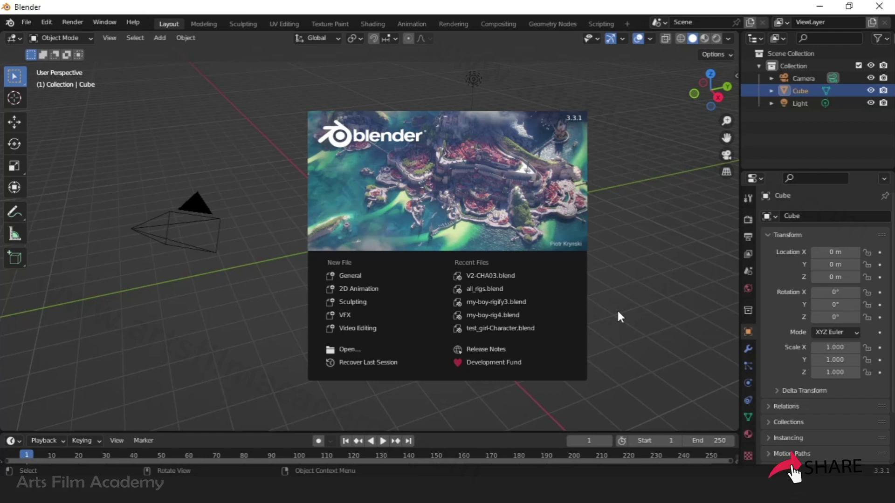
- Close the splash screen and orbit the view around the default cube
click(617, 308)
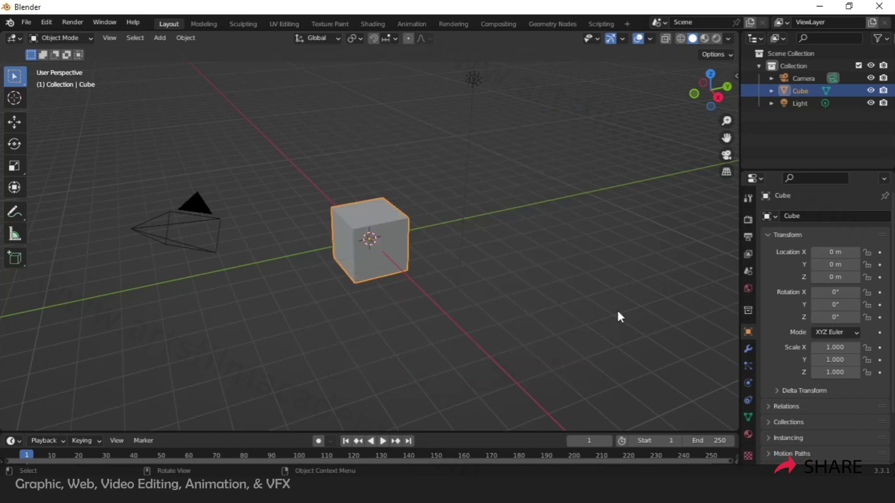
scroll(327, 261, up, 2)
middle_drag(420, 294, 413, 246)
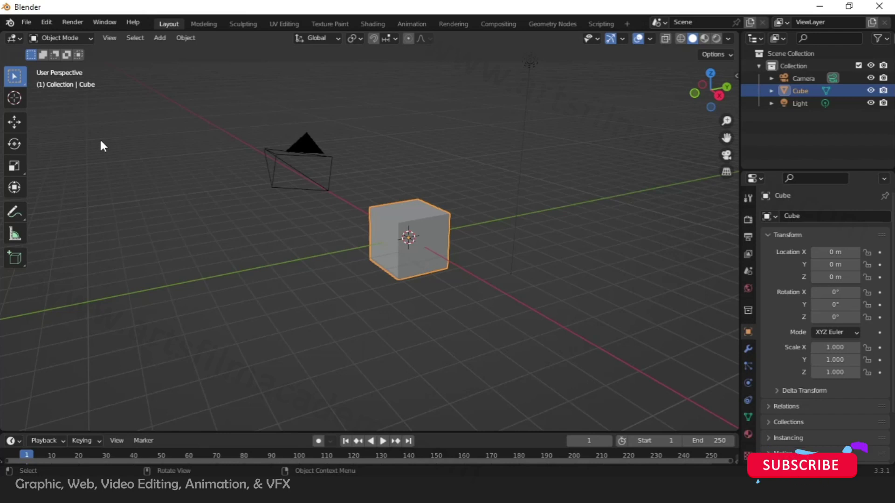
- Add a cylinder mesh from the Add > Mesh menu, overlapping the cube
click(159, 39)
mouse_move(183, 55)
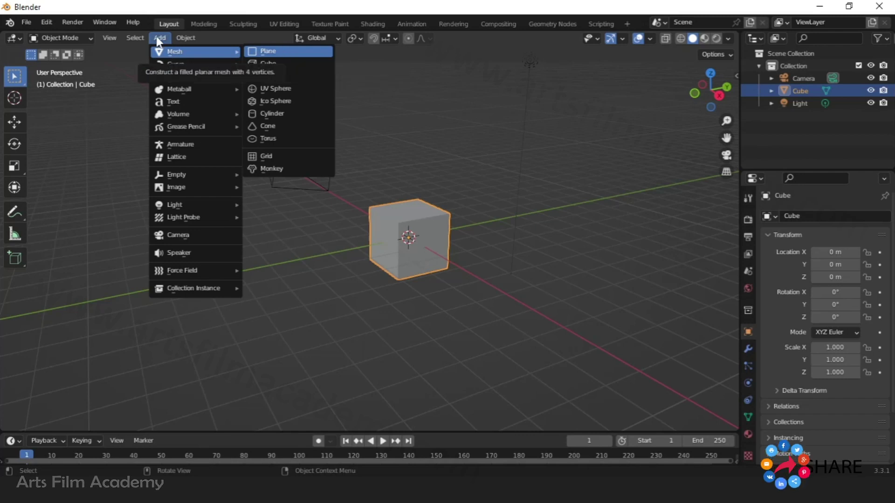
click(285, 114)
- Orbit and zoom around the cube and cylinder, then activate the Move tool
scroll(397, 261, up, 2)
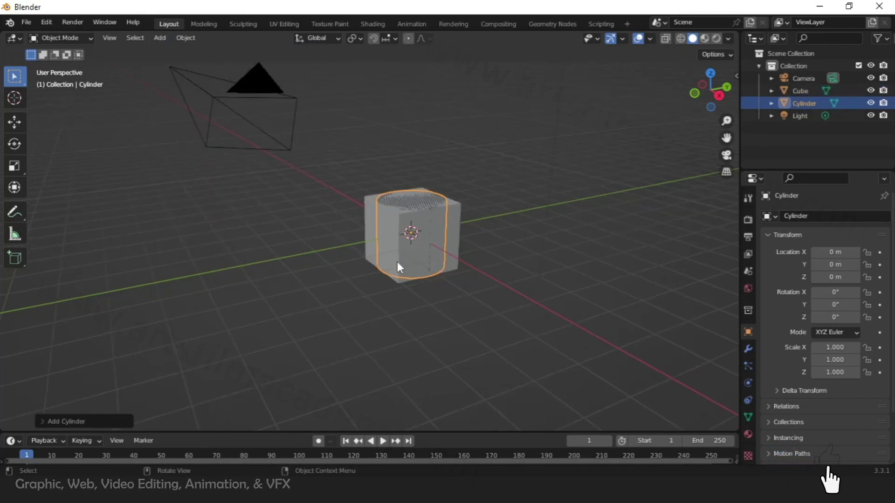
middle_drag(325, 273, 454, 155)
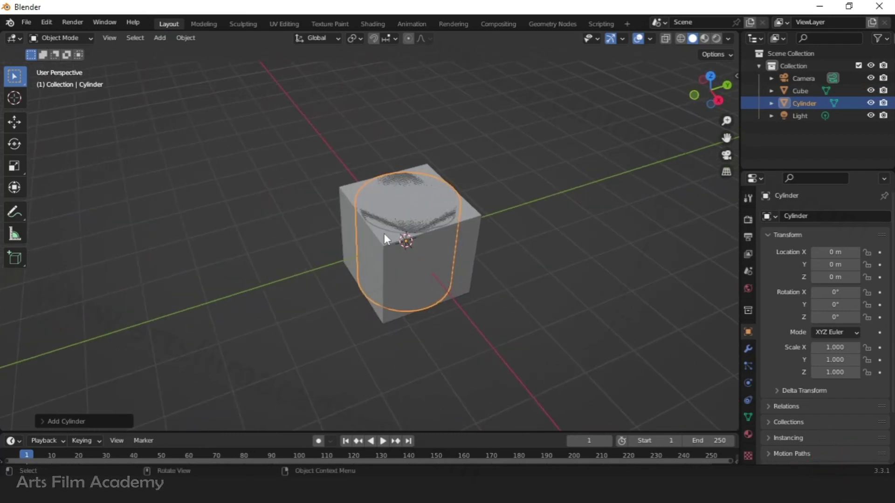
scroll(326, 230, down, 4)
scroll(252, 248, up, 3)
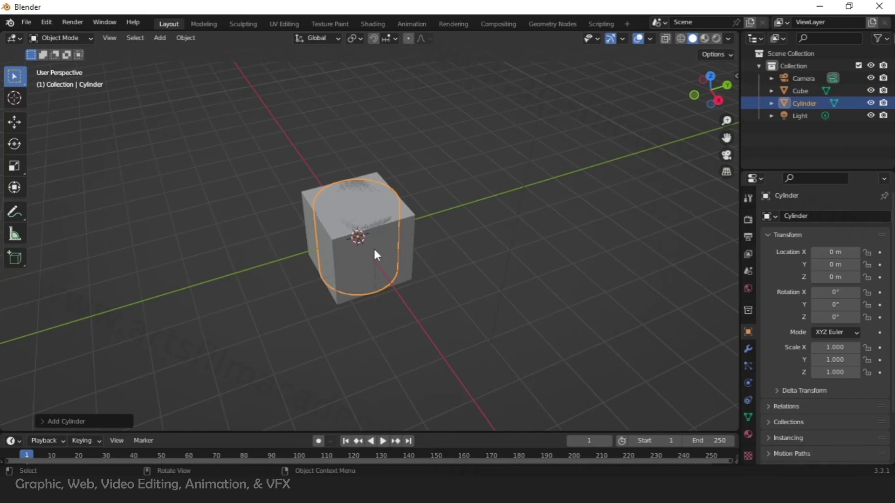
mouse_move(373, 252)
middle_down()
mouse_move(364, 276)
mouse_move(365, 231)
mouse_move(382, 281)
mouse_move(365, 256)
middle_up()
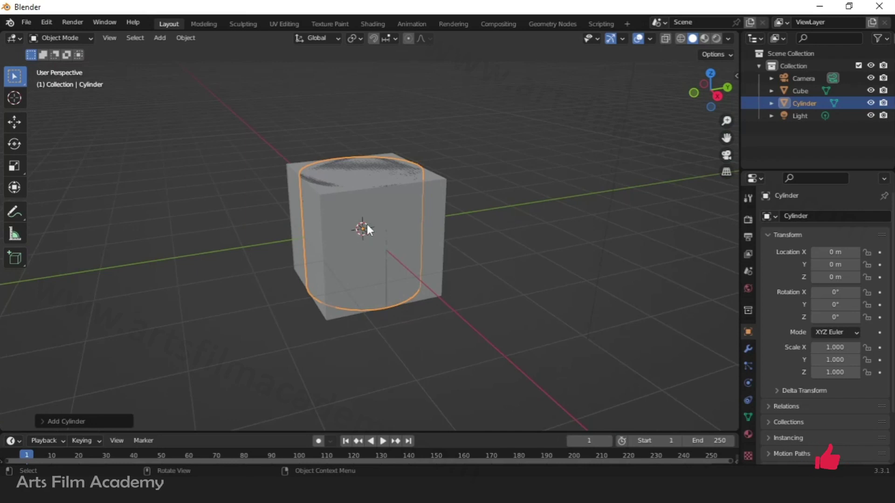
middle_drag(365, 228, 257, 270)
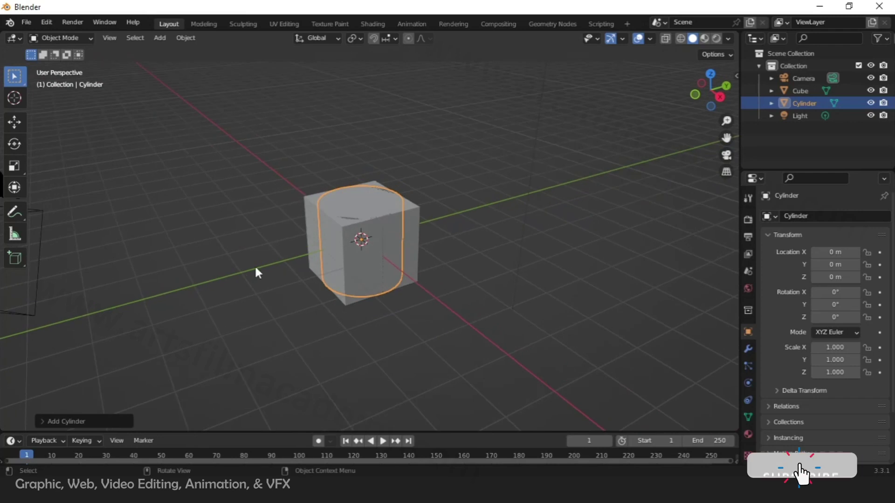
click(15, 122)
- Slide the cylinder along Y and move the cube to Y -3.5973 m
drag(393, 233, 468, 220)
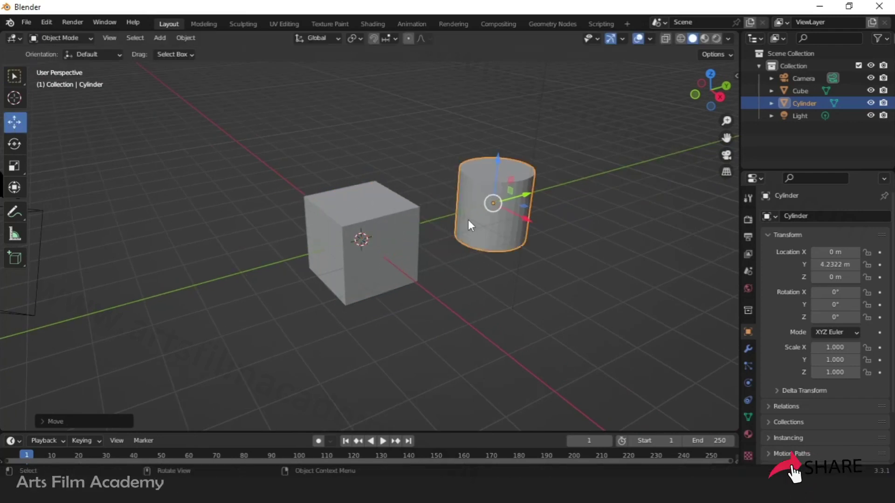
click(383, 246)
drag(402, 228, 256, 270)
scroll(359, 247, up, 3)
scroll(359, 238, down, 4)
mouse_move(374, 254)
middle_down()
mouse_move(383, 295)
mouse_move(365, 254)
middle_up()
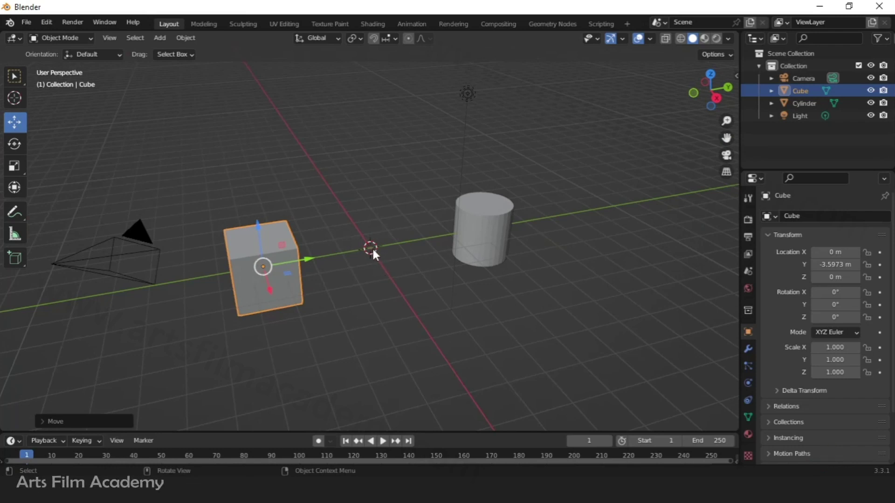
click(370, 308)
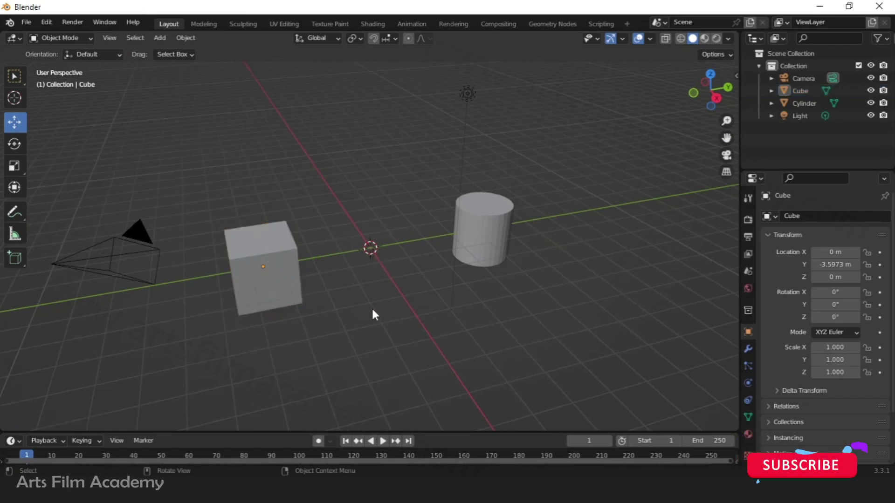
- Reposition the 3D cursor, then reset it with Shift+C to frame all objects
shift+right_click(258, 238)
middle_drag(258, 239, 289, 316)
shift+right_drag(555, 310, 561, 171)
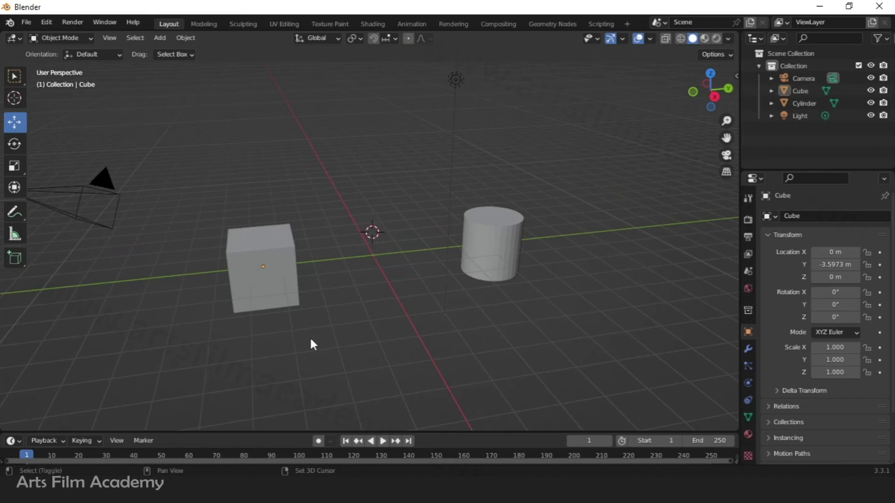
shift+right_drag(228, 344, 157, 267)
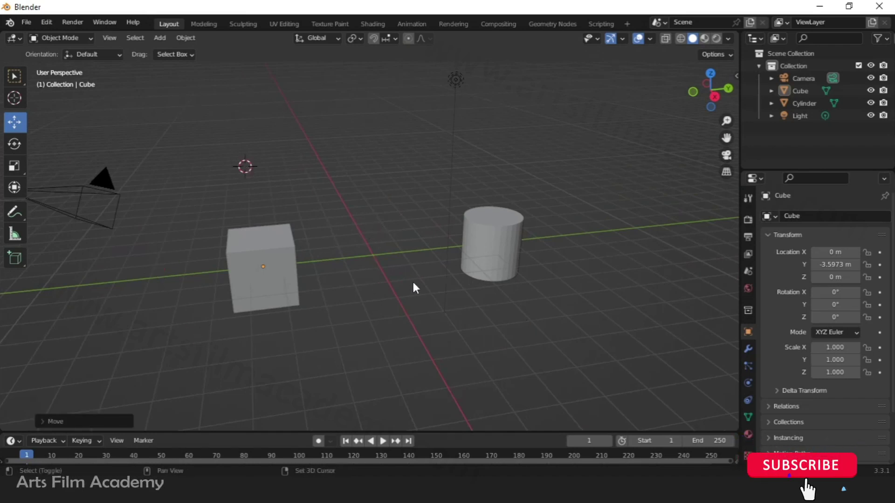
middle_drag(412, 284, 381, 315)
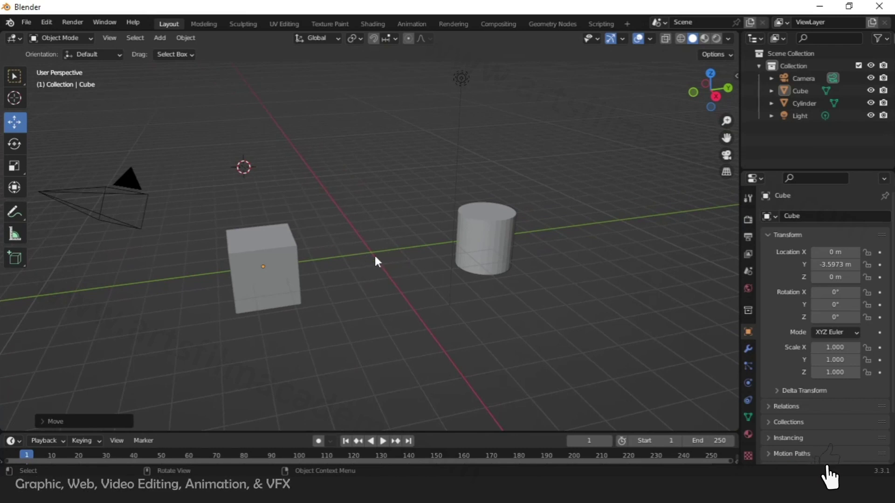
key(shift+c)
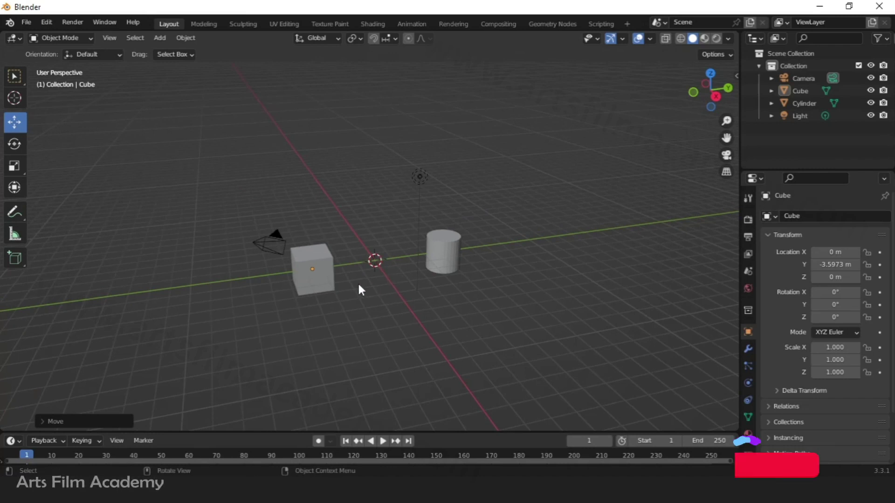
scroll(359, 281, up, 3)
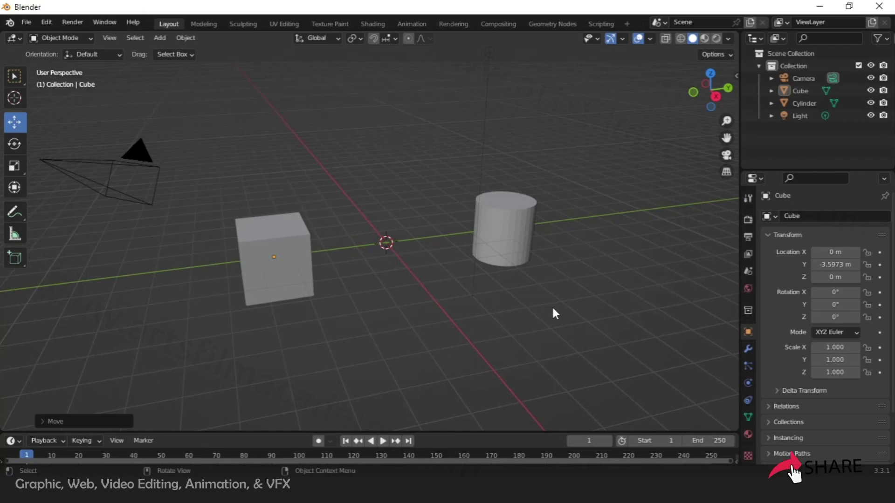
- Add a UV sphere at X 2.5389 m, Y 5.7014 m, Z -2.1313 m via the 3D cursor
shift+right_click(578, 311)
click(160, 38)
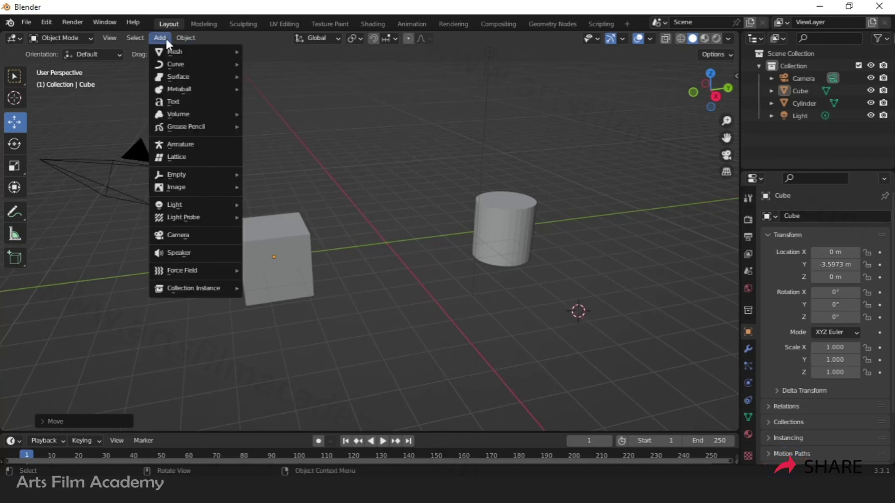
mouse_move(171, 52)
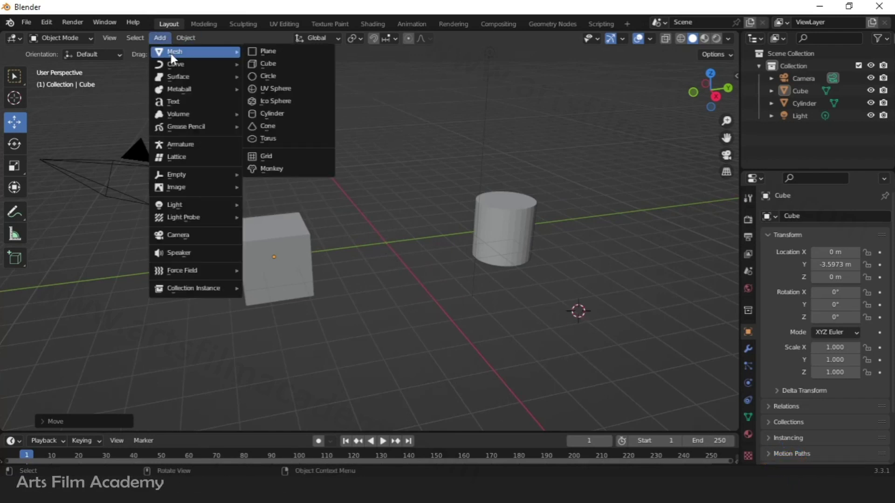
click(282, 89)
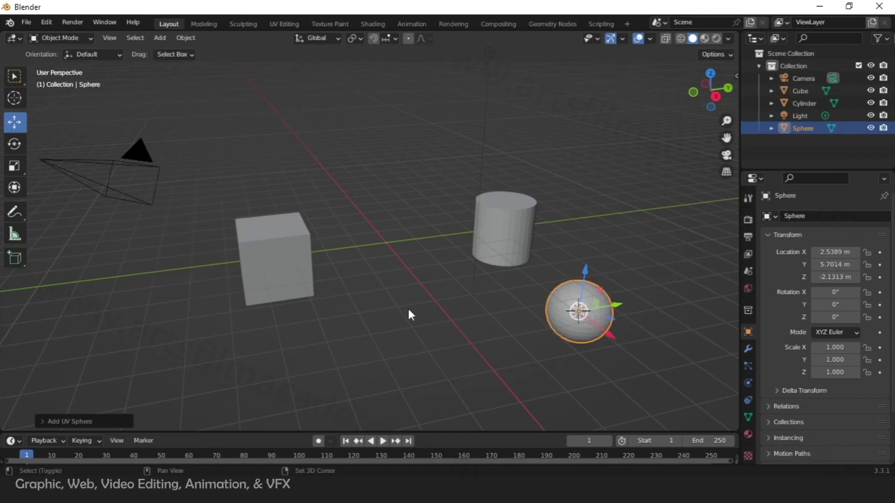
- Reset the 3D cursor, frame the whole scene and select the cube
key(shift+c)
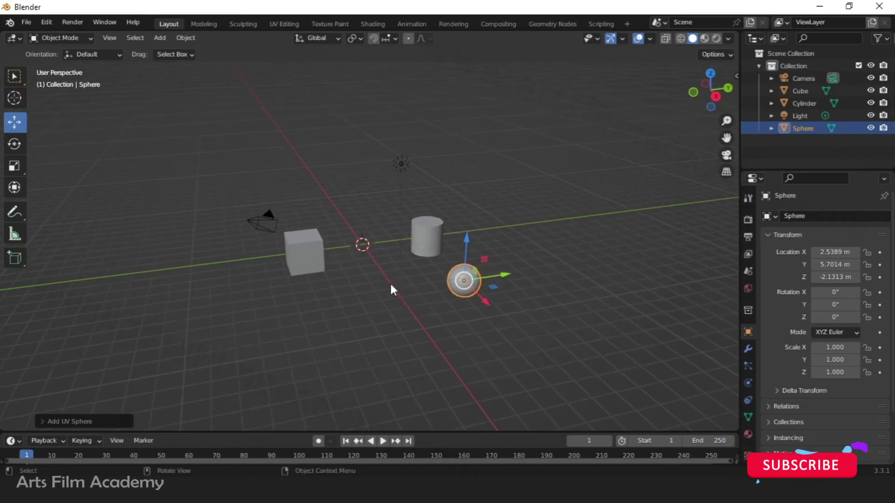
click(399, 317)
scroll(312, 251, up, 3)
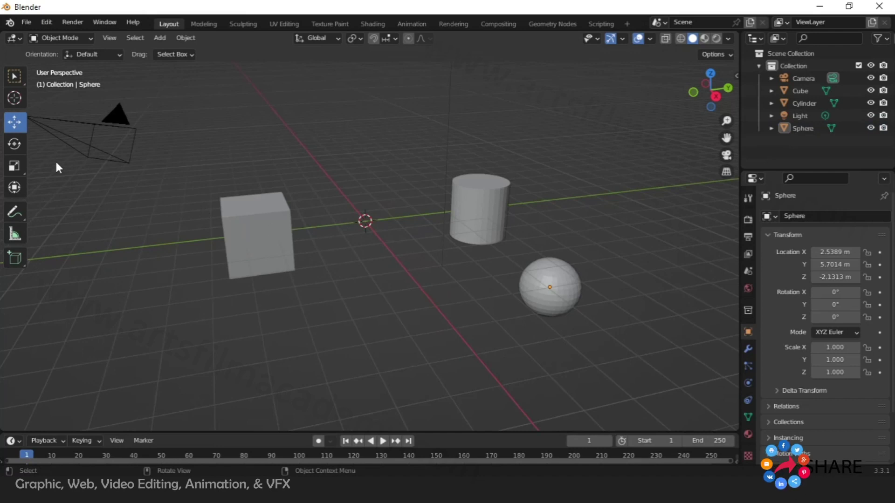
click(241, 209)
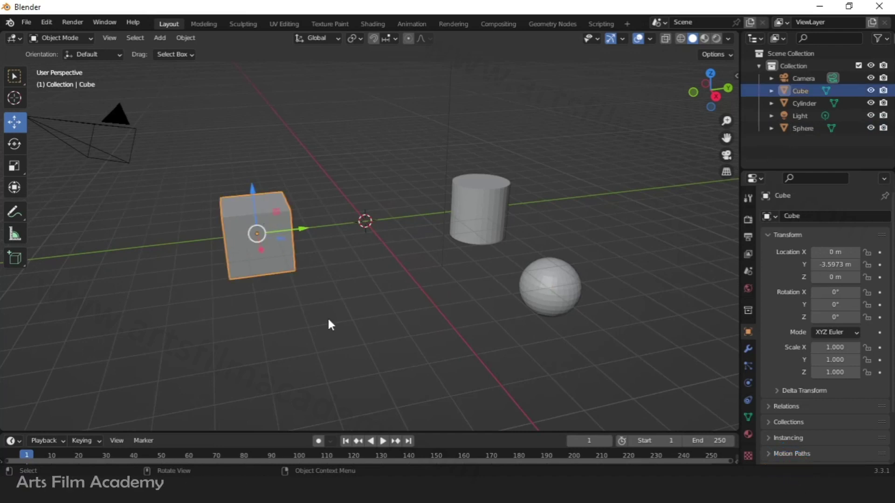
middle_drag(330, 324, 348, 318)
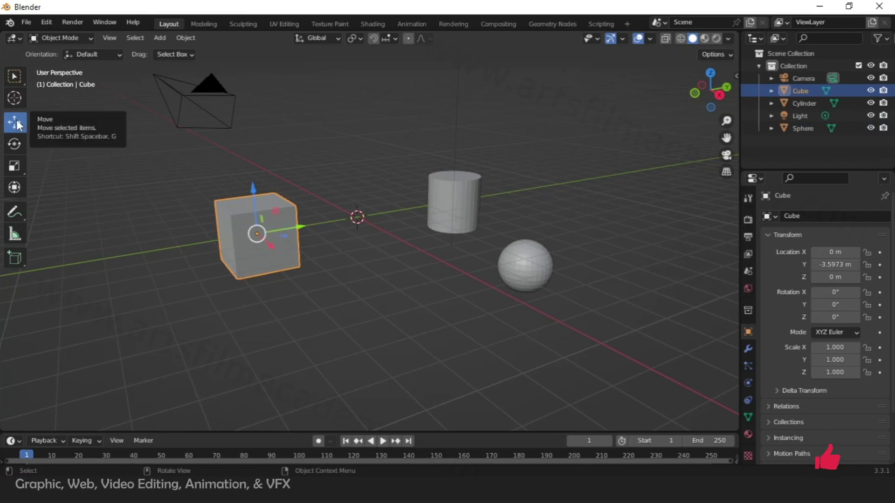
- Select the cube and show its Move gizmo
click(13, 76)
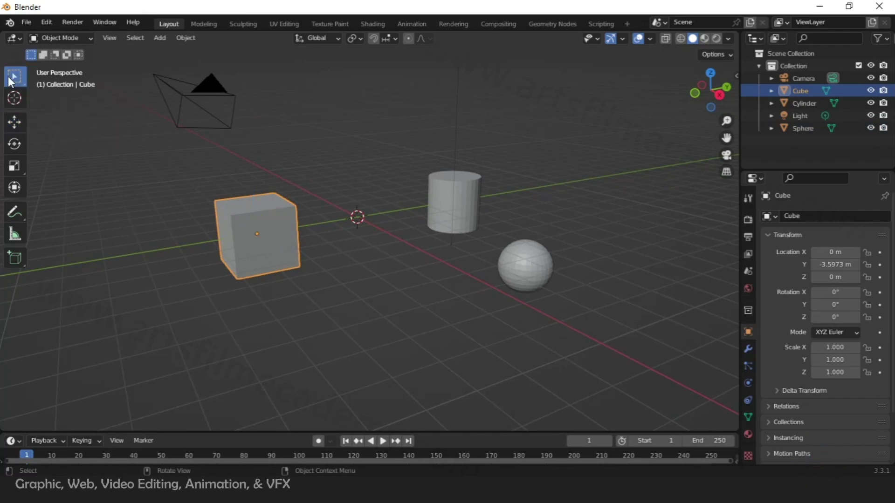
click(125, 268)
click(455, 205)
click(519, 263)
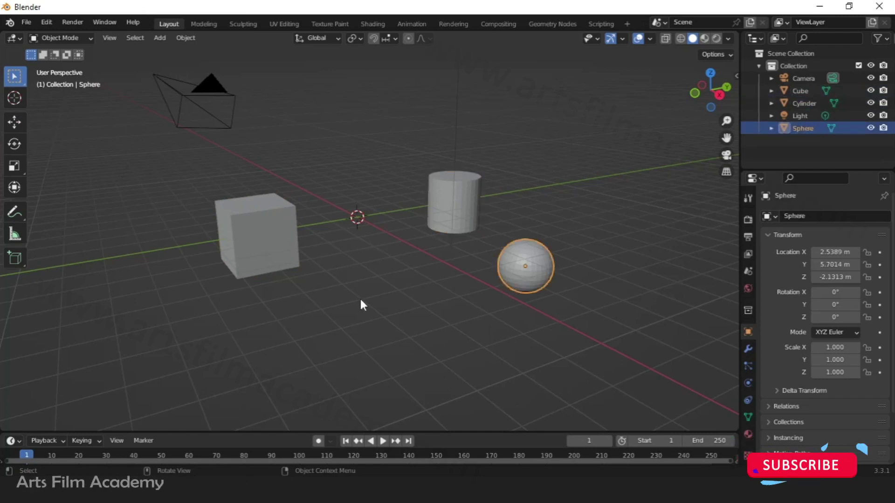
click(258, 272)
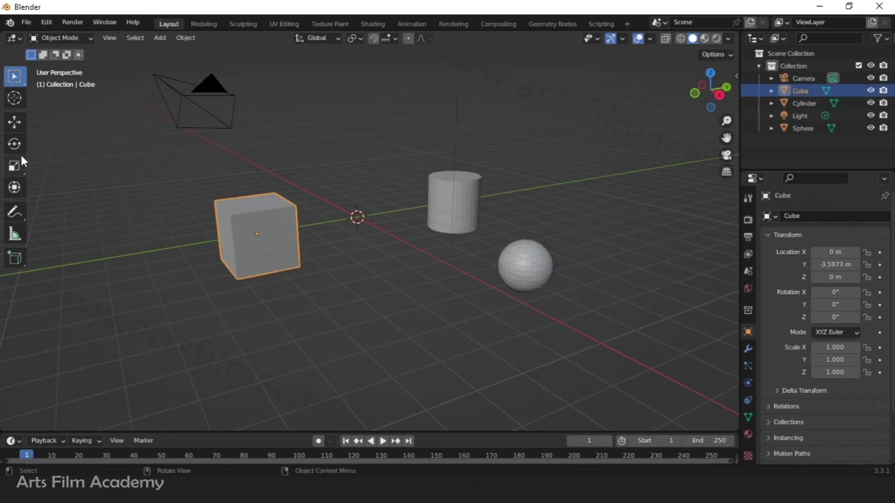
click(18, 123)
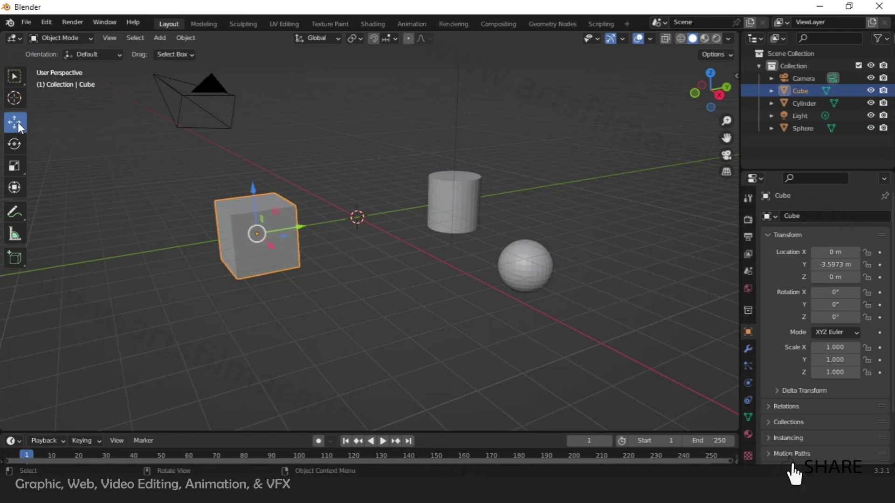
- Move the cube freely to X -2.5289 m, Y -6.4931 m, Z 1.3578 m
middle_drag(331, 276, 253, 250)
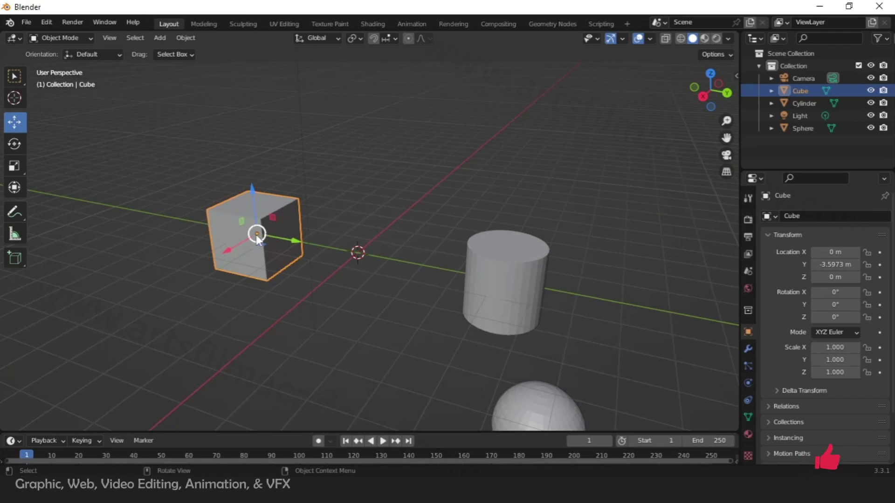
drag(263, 238, 406, 109)
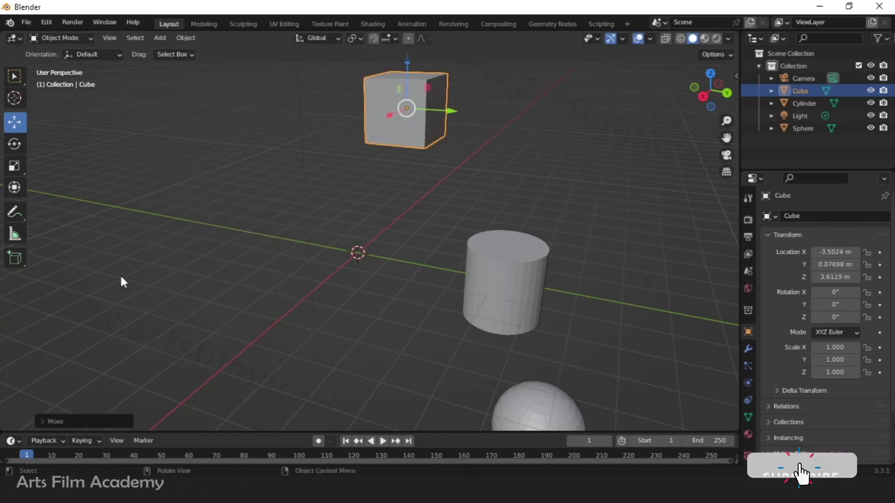
middle_drag(289, 329, 335, 335)
drag(406, 108, 205, 192)
middle_drag(247, 319, 384, 310)
middle_drag(290, 275, 361, 267)
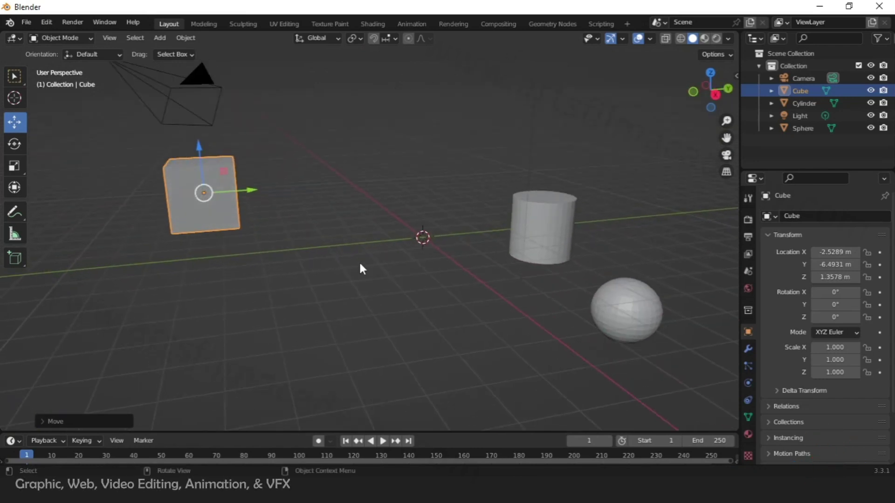
- In Right Orthographic view, lower the cube to Z 1.0045 m
click(714, 95)
scroll(386, 200, down, 2)
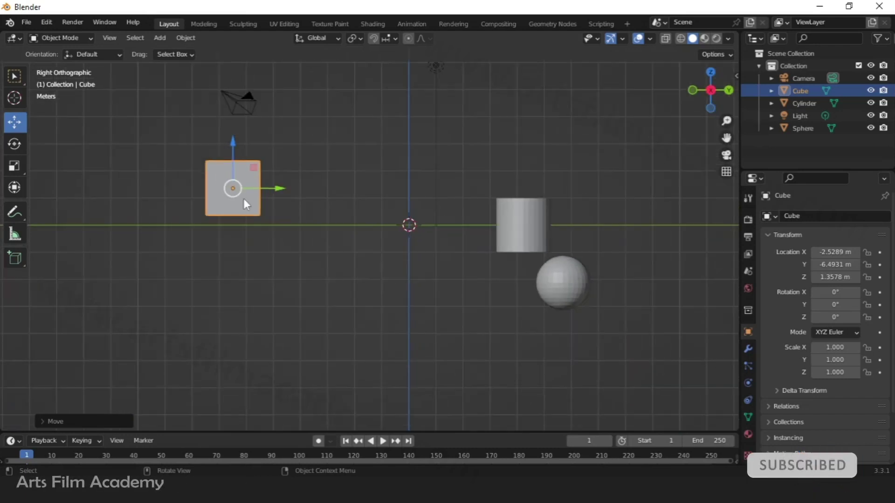
scroll(176, 186, up, 2)
mouse_move(261, 149)
mouse_down()
mouse_move(261, 129)
mouse_move(258, 159)
mouse_up()
- Move the cylinder beside the cube and raise the sphere to Y -0.9366 m, Z 1.0424 m
click(675, 250)
drag(694, 215, 420, 182)
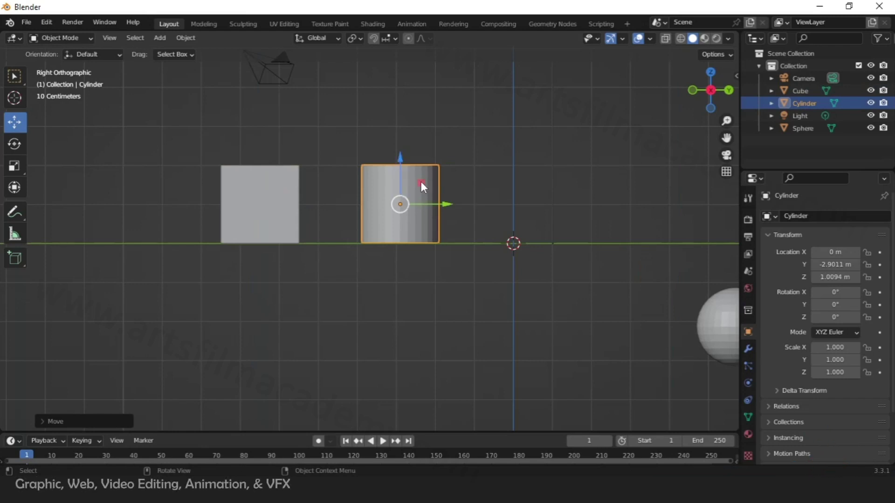
mouse_move(421, 183)
mouse_down()
mouse_move(486, 185)
mouse_move(414, 171)
mouse_move(407, 181)
mouse_up()
scroll(300, 233, down, 3)
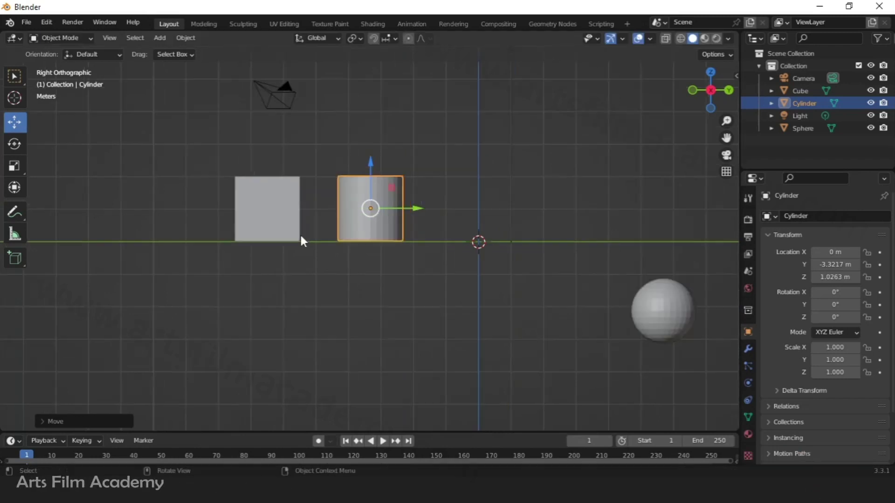
click(605, 322)
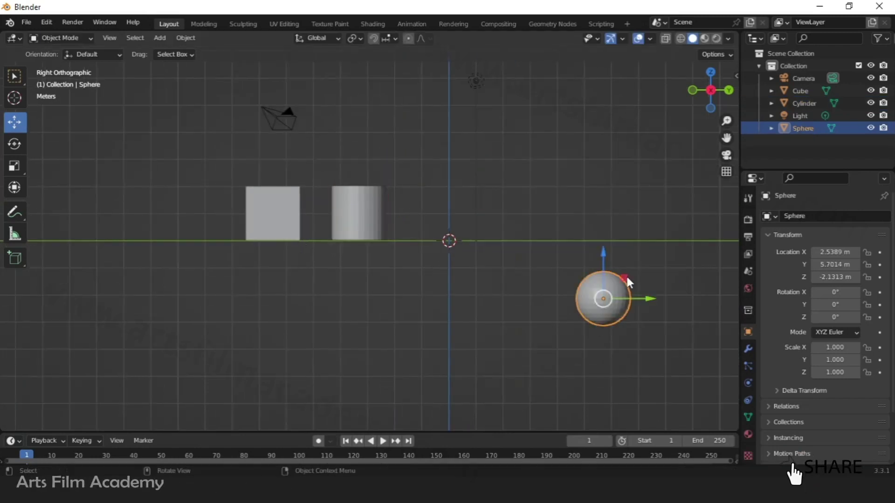
drag(604, 254, 447, 192)
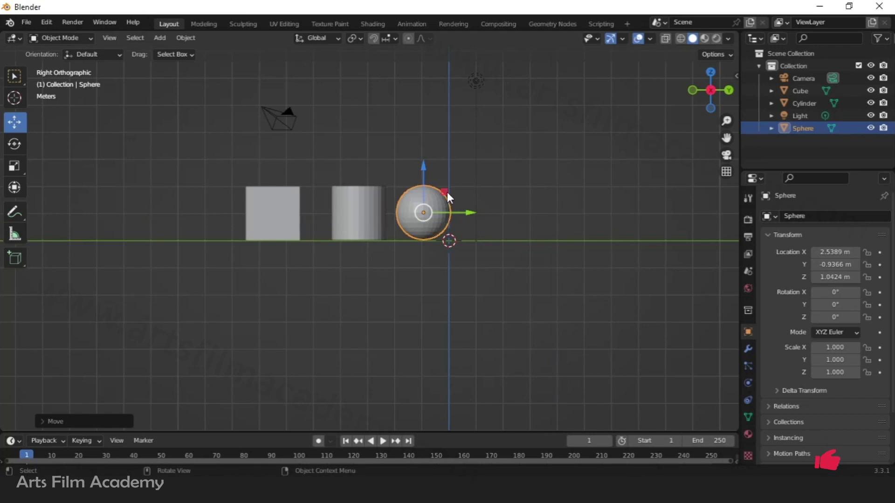
- Check the row of objects from top, perspective and side views
click(711, 71)
middle_drag(449, 203, 357, 204)
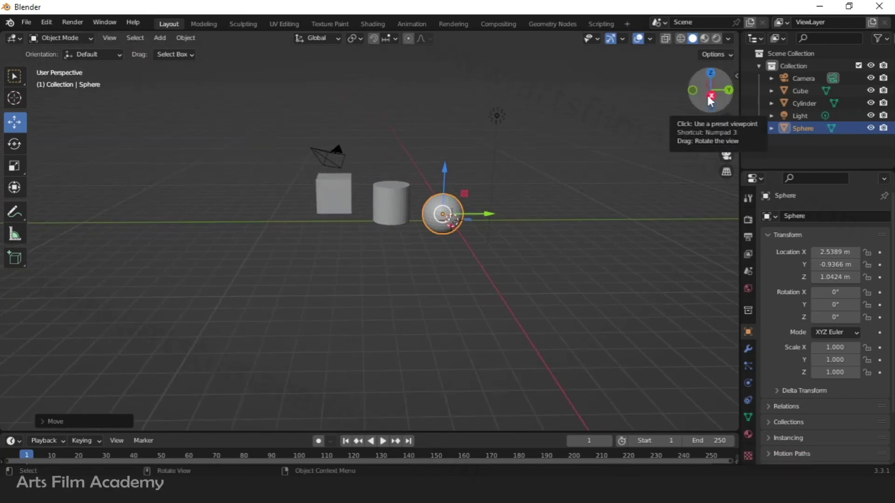
click(711, 96)
click(268, 275)
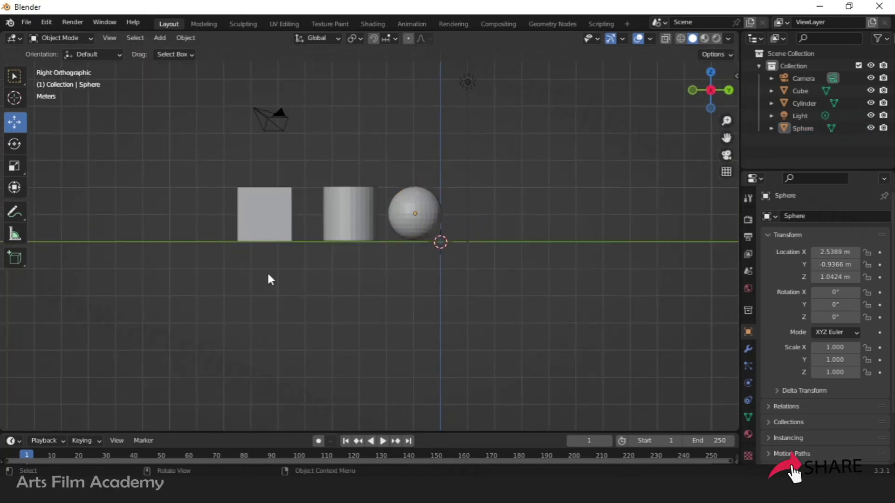
middle_drag(463, 196, 533, 283)
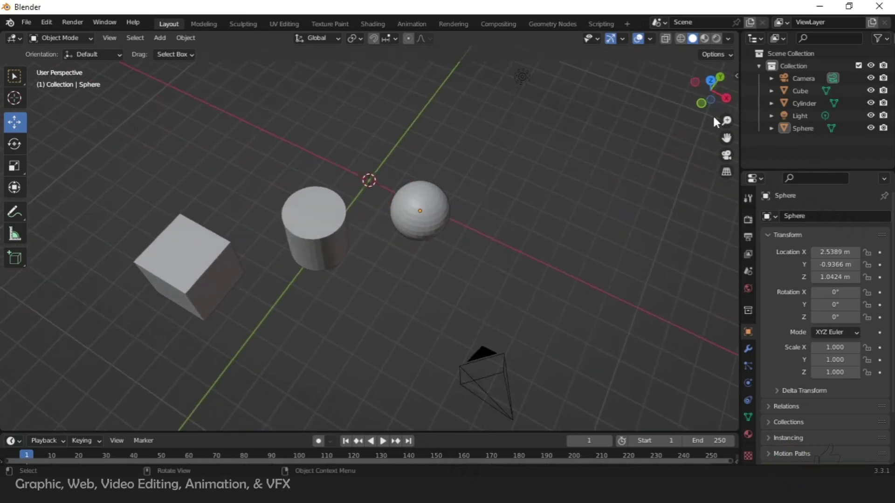
middle_drag(529, 251, 373, 224)
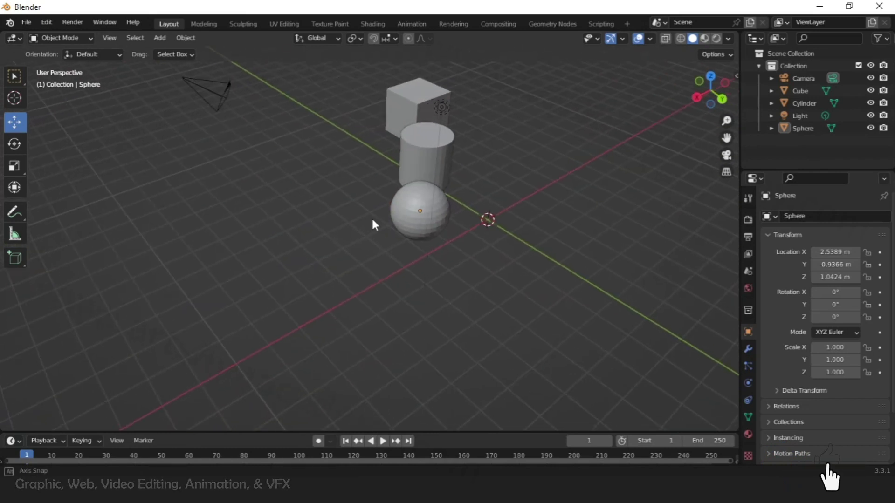
click(709, 78)
- Slide the cube to X -0.057807 m and the sphere along X into line with the cylinder
click(256, 351)
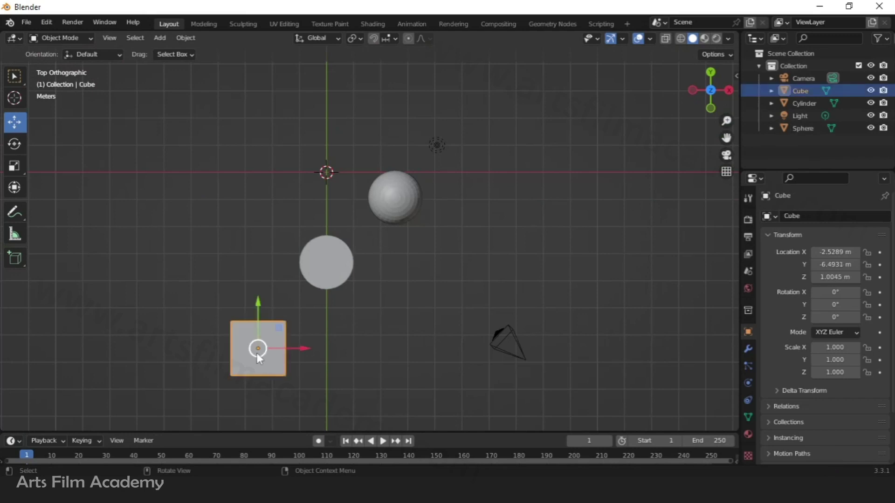
drag(298, 348, 375, 357)
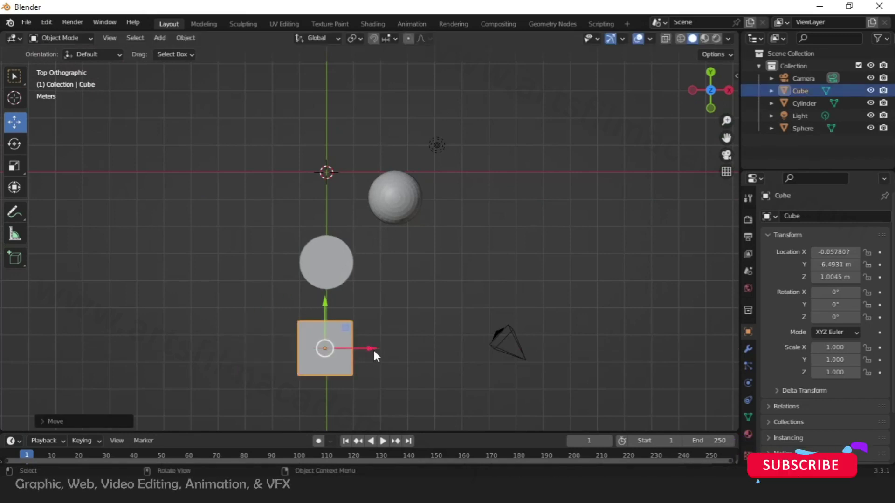
click(390, 218)
drag(430, 197, 354, 198)
- Orbit out of top view into perspective to check the alignment
click(321, 268)
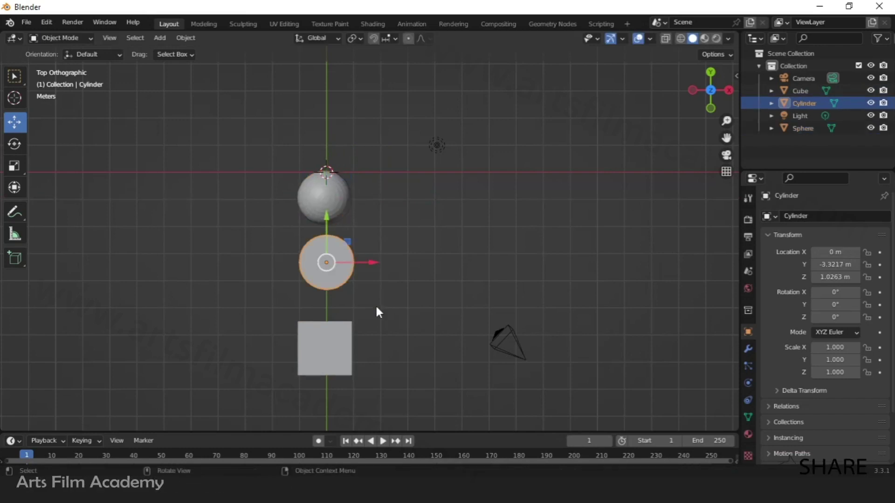
middle_drag(476, 356, 356, 259)
click(425, 248)
scroll(476, 287, down, 3)
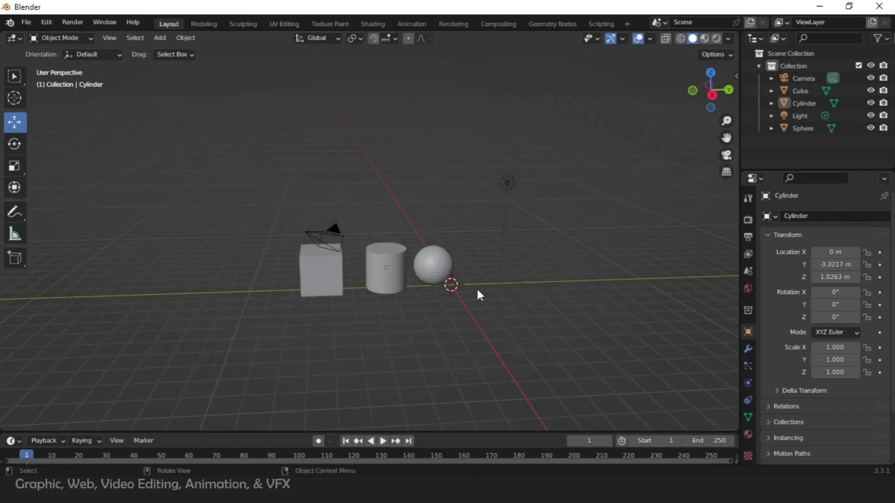
scroll(351, 323, up, 4)
middle_drag(350, 330, 429, 330)
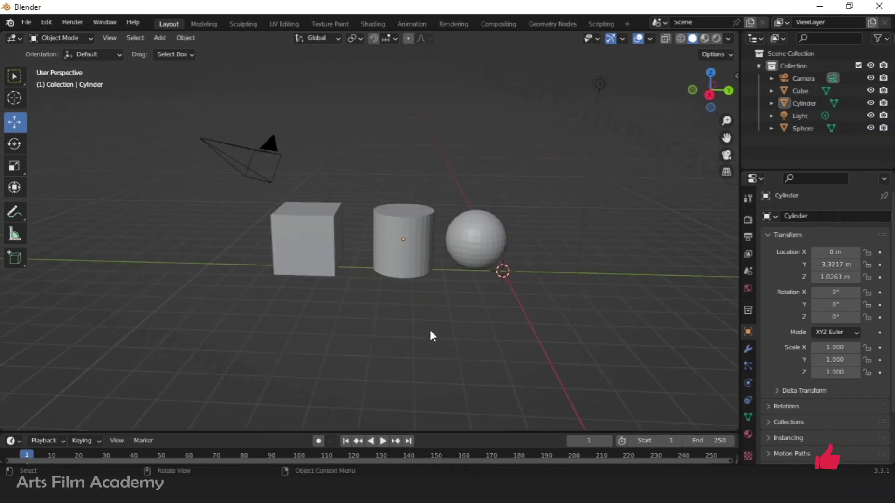
- Orbit and zoom around the cylinder and cube to inspect the line from other sides
click(412, 260)
middle_drag(514, 319, 737, 293)
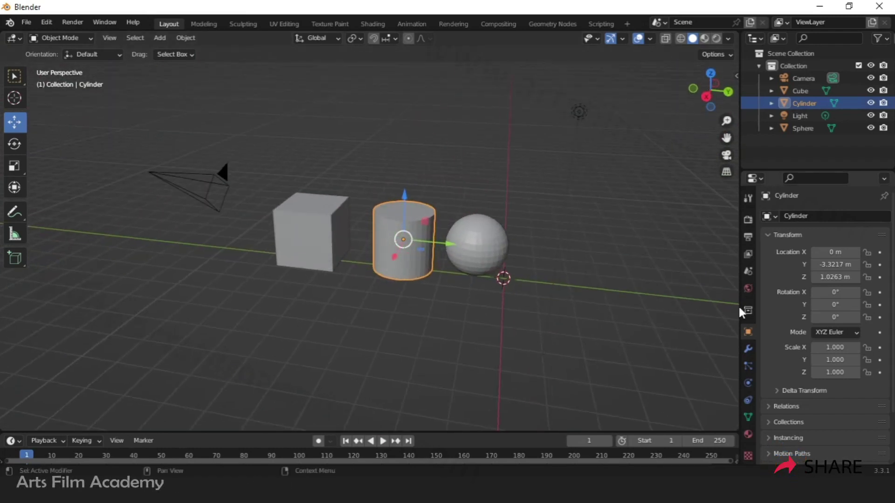
middle_drag(545, 302, 235, 290)
click(305, 242)
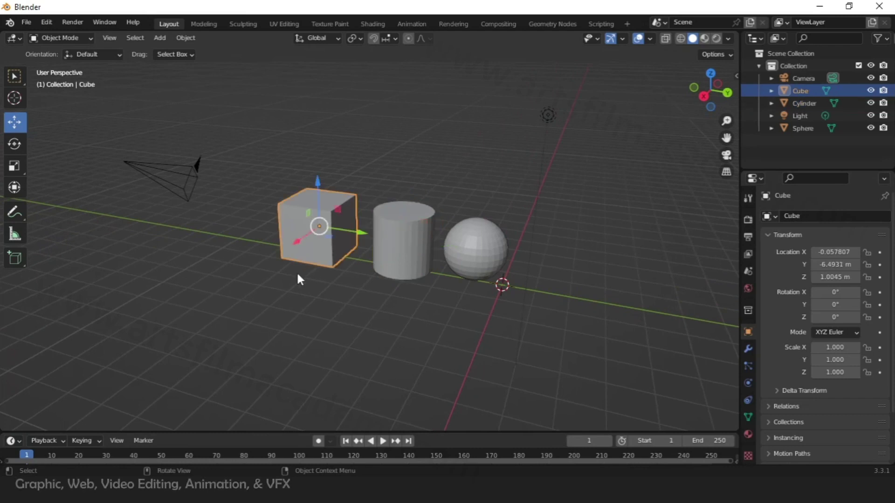
middle_drag(392, 336, 485, 274)
middle_drag(202, 226, 417, 270)
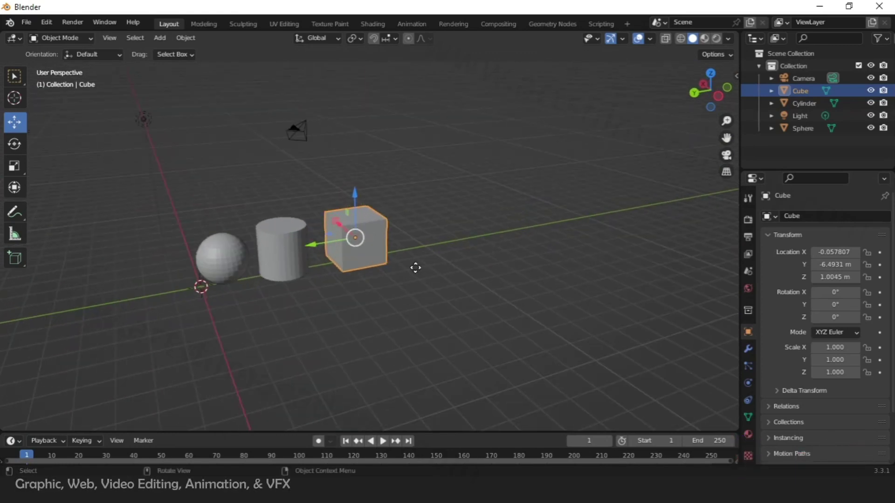
- Move the cube along Y (G, Y) to Y -8.1325 m beside the cylinder, then select the cylinder
key(g)
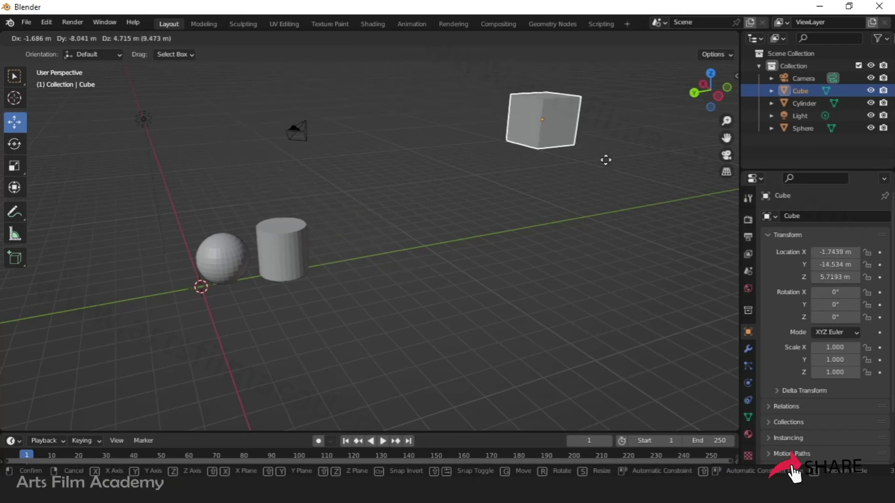
click(433, 276)
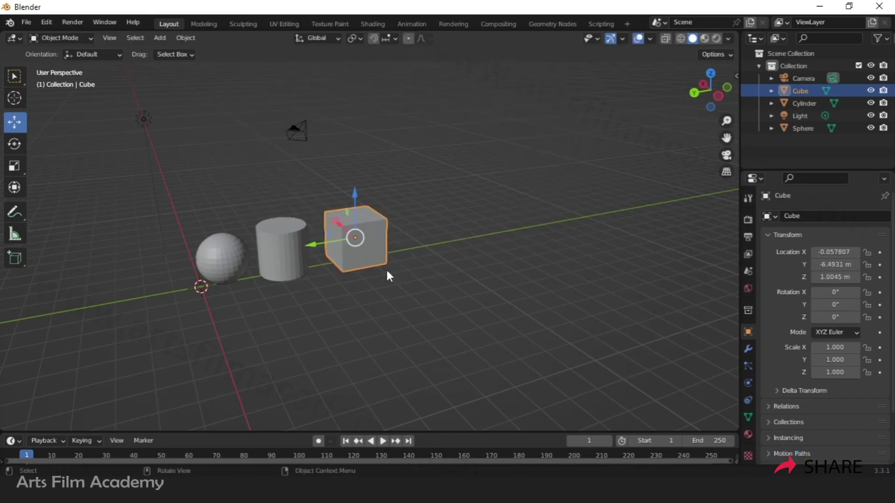
key(g)
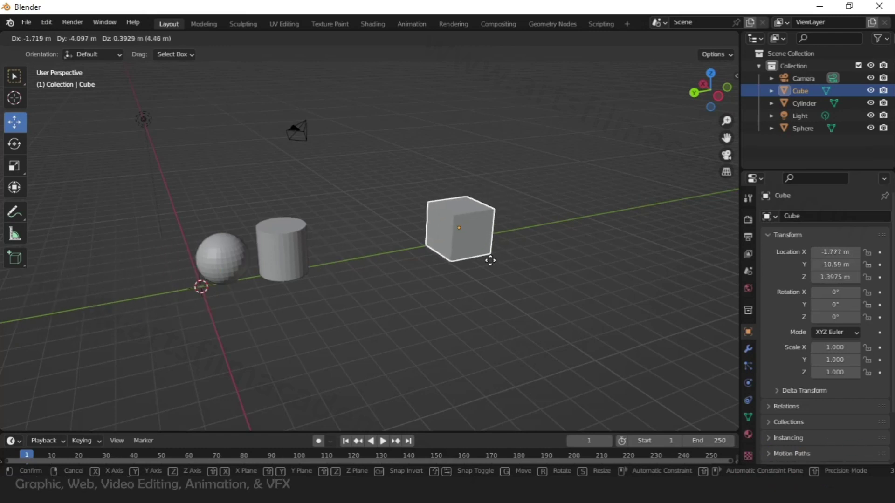
key(y)
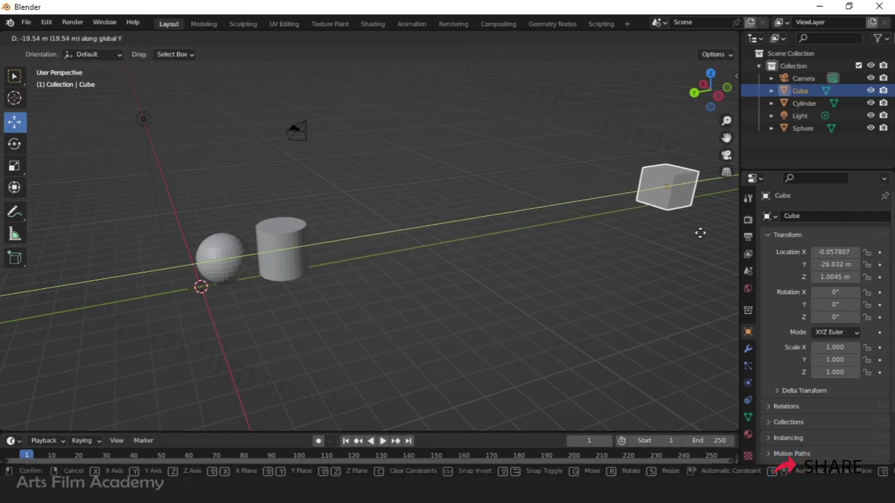
click(429, 310)
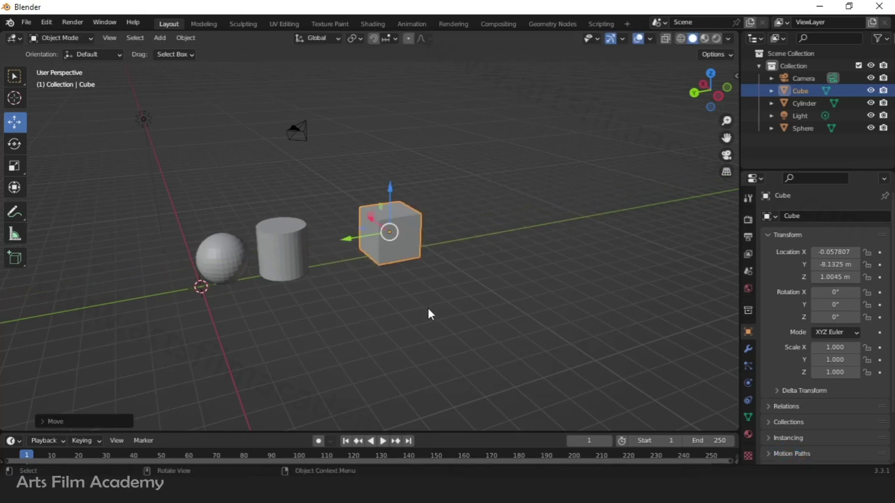
click(337, 322)
click(297, 236)
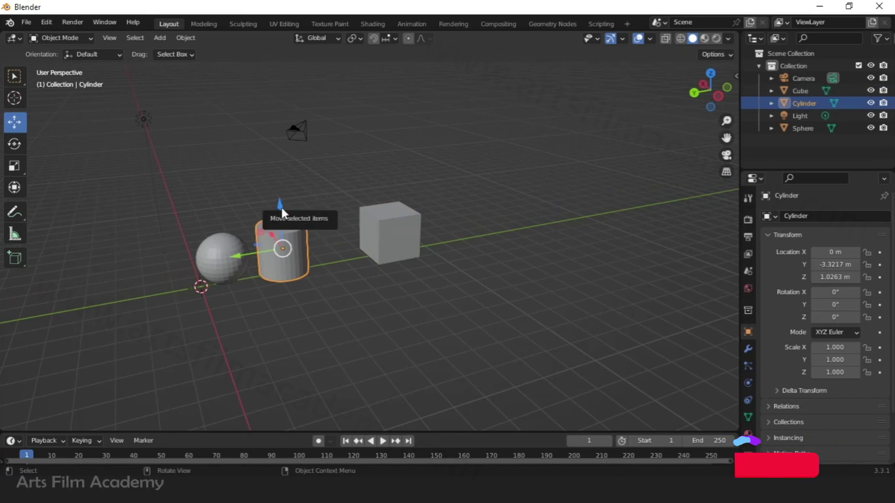
key(z)
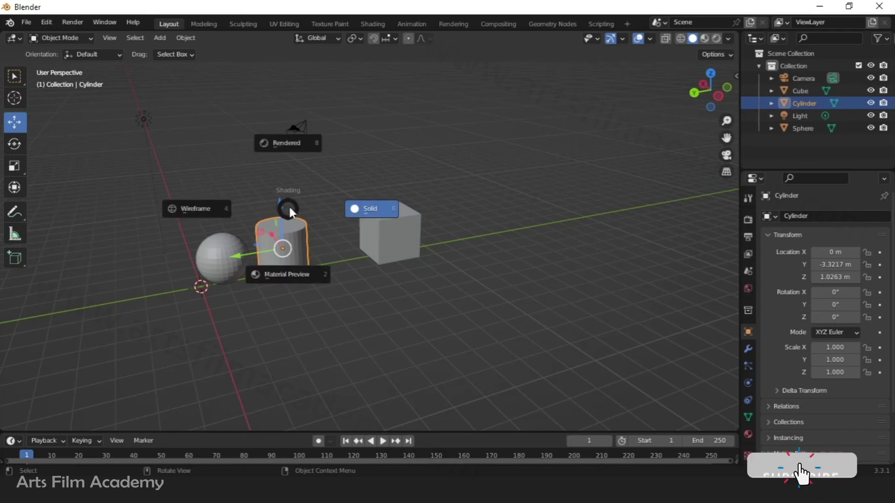
click(340, 220)
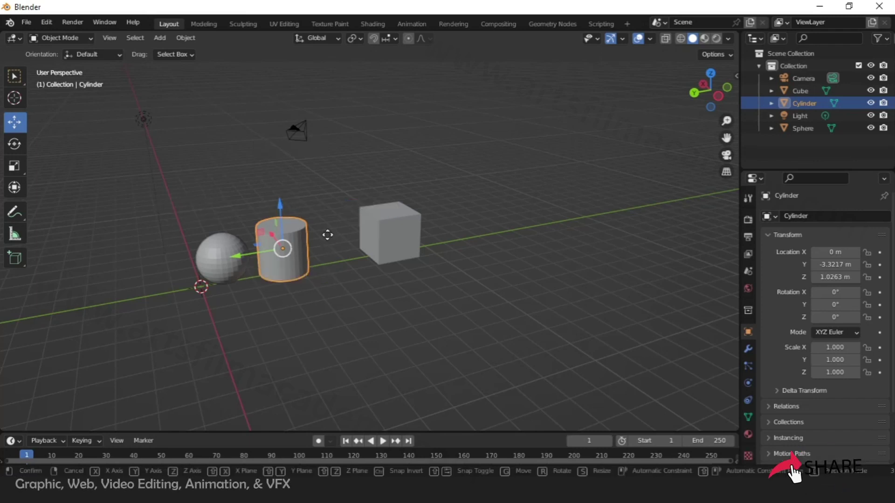
key(g)
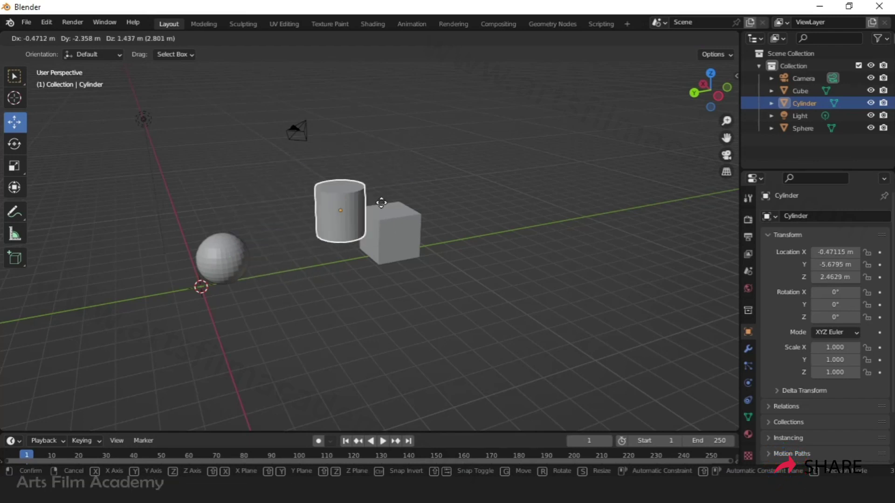
key(z)
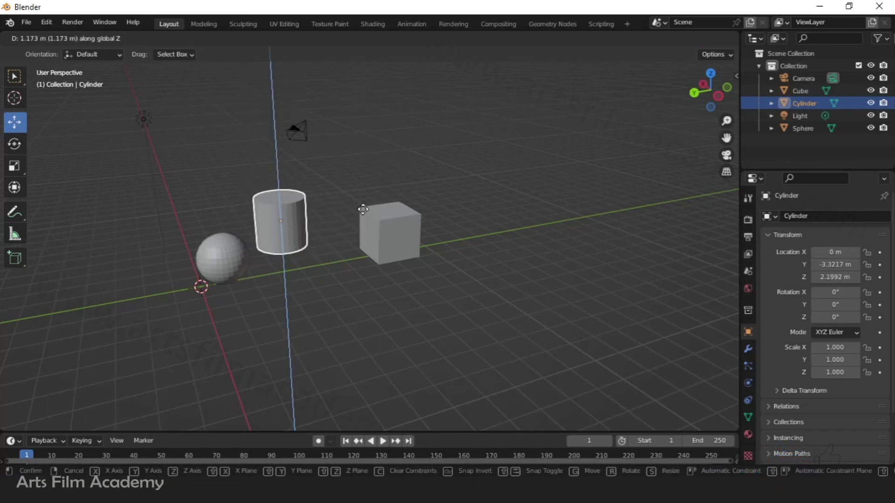
click(375, 193)
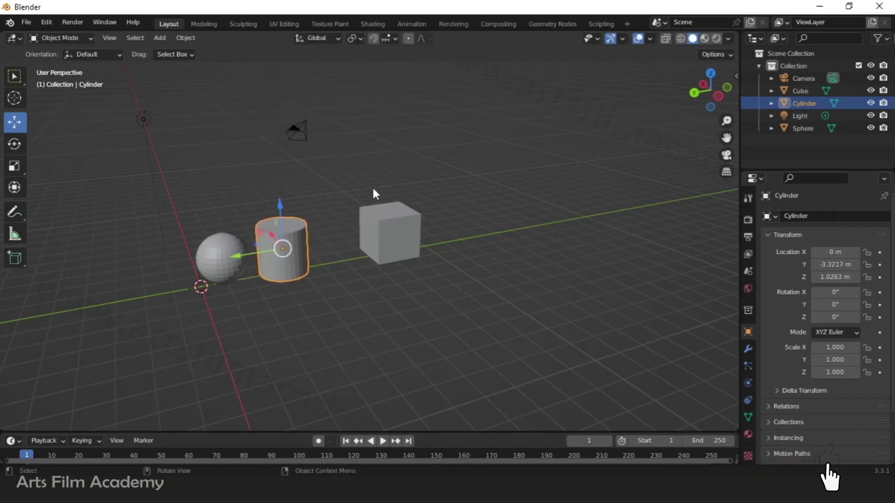
click(212, 270)
middle_drag(349, 293, 362, 284)
click(416, 198)
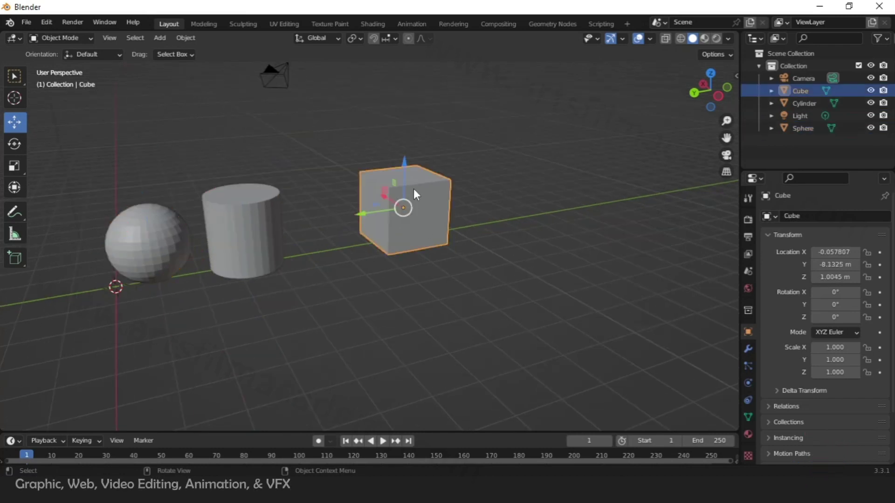
middle_drag(352, 244, 393, 314)
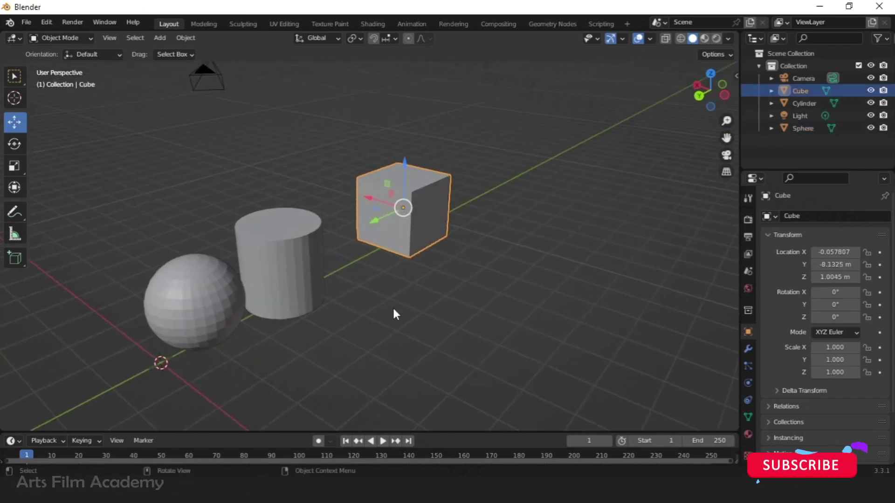
click(288, 263)
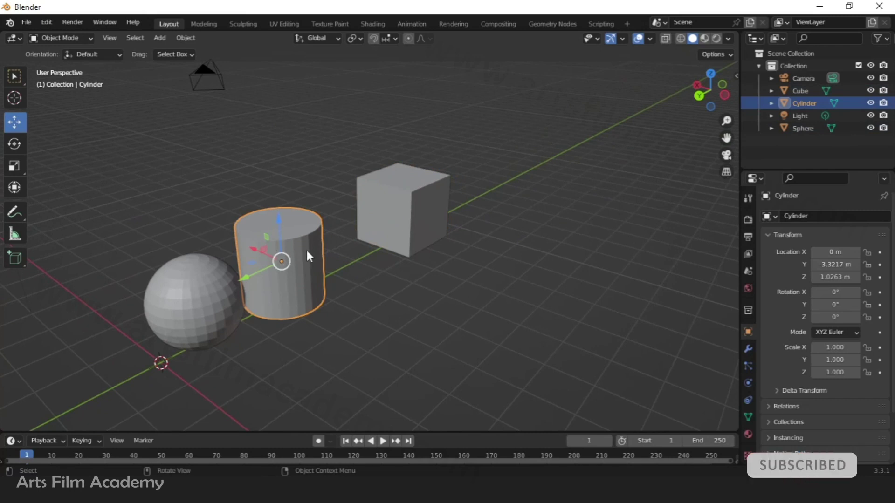
- With the Rotate tool, try several trial rotations of the cylinder and cancel each
click(18, 144)
middle_drag(355, 249, 384, 300)
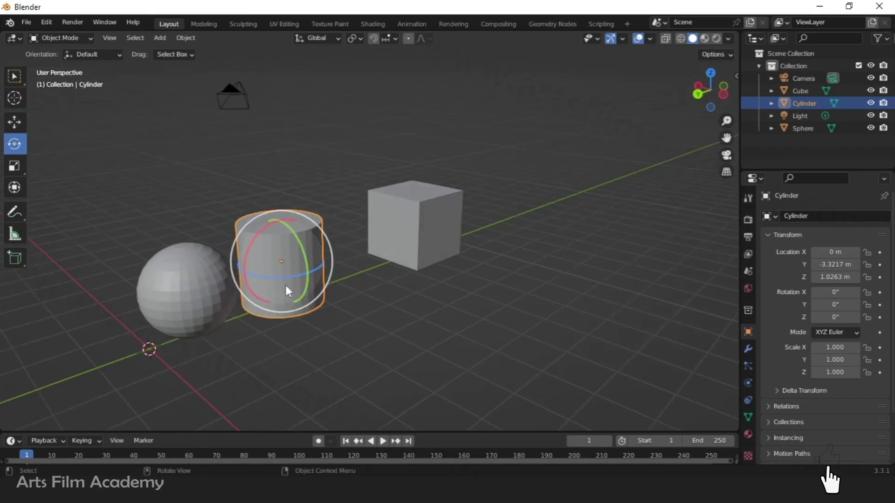
drag(270, 253, 383, 317)
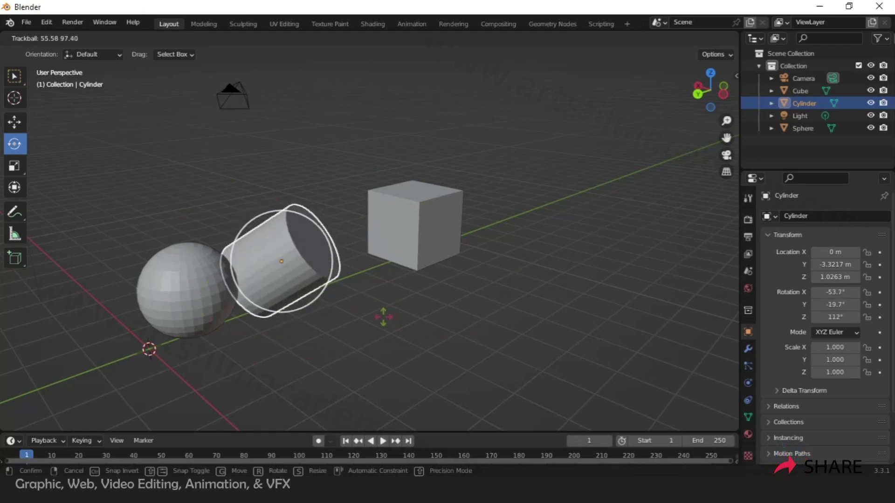
right_click(384, 317)
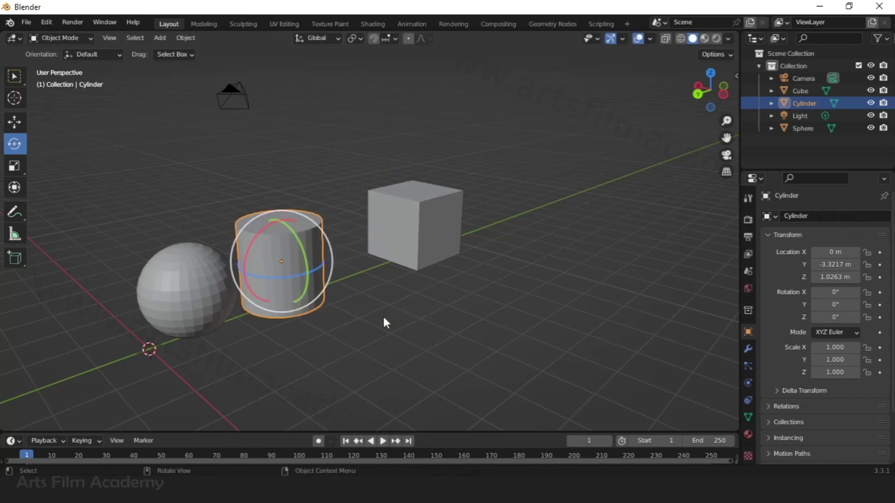
drag(287, 241, 410, 222)
right_click(410, 222)
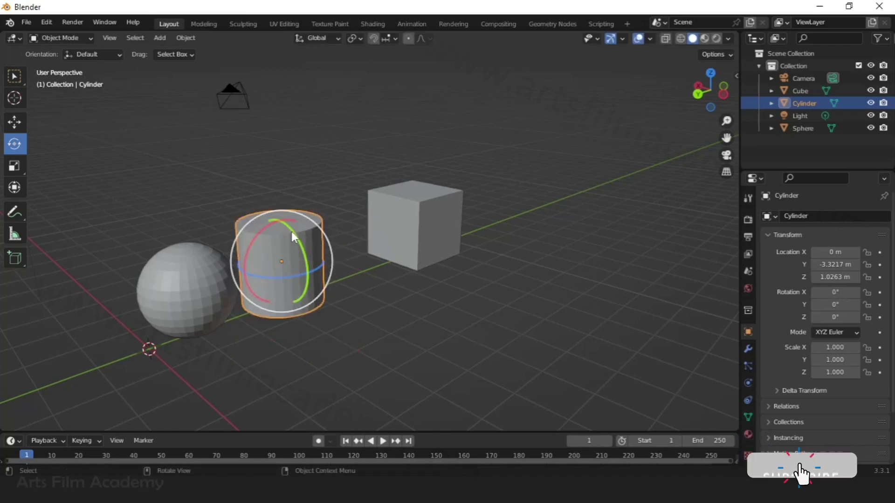
drag(303, 237, 314, 306)
right_click(313, 306)
- Rotate the cylinder exactly 90° around the Y axis
middle_drag(383, 330, 476, 302)
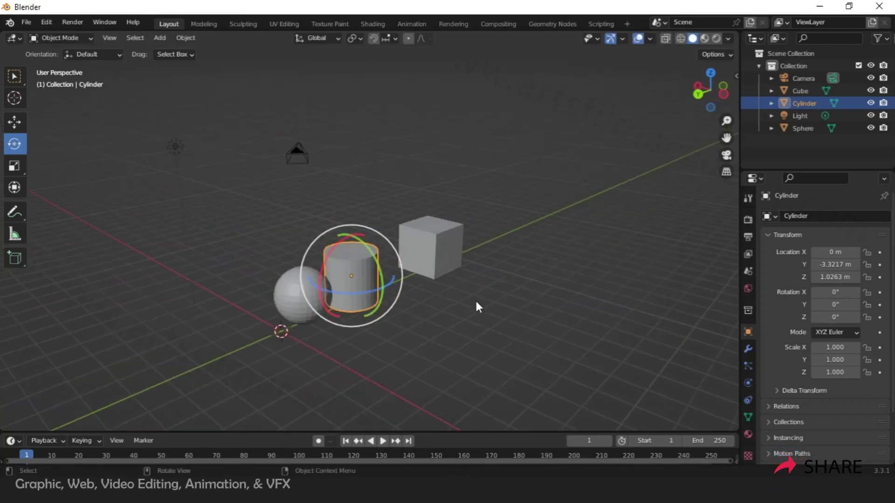
scroll(371, 330, up, 4)
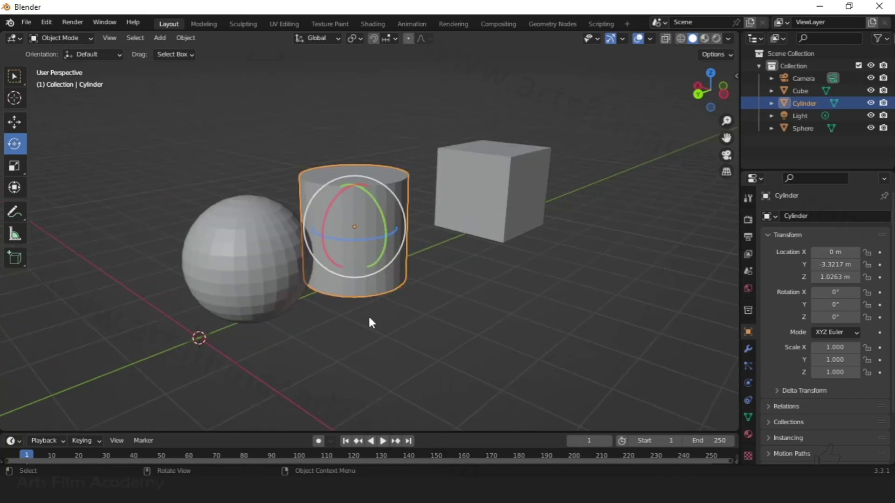
drag(374, 197, 382, 225)
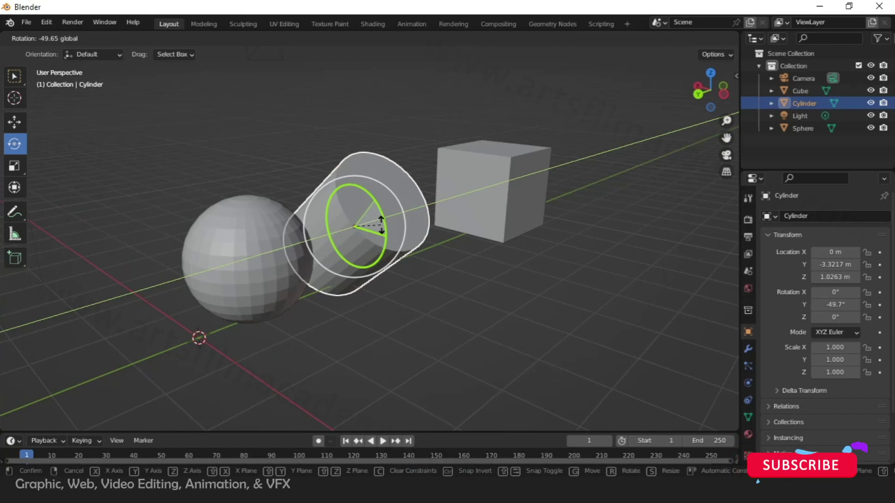
text(90)
drag(381, 226, 382, 229)
middle_drag(394, 318, 427, 360)
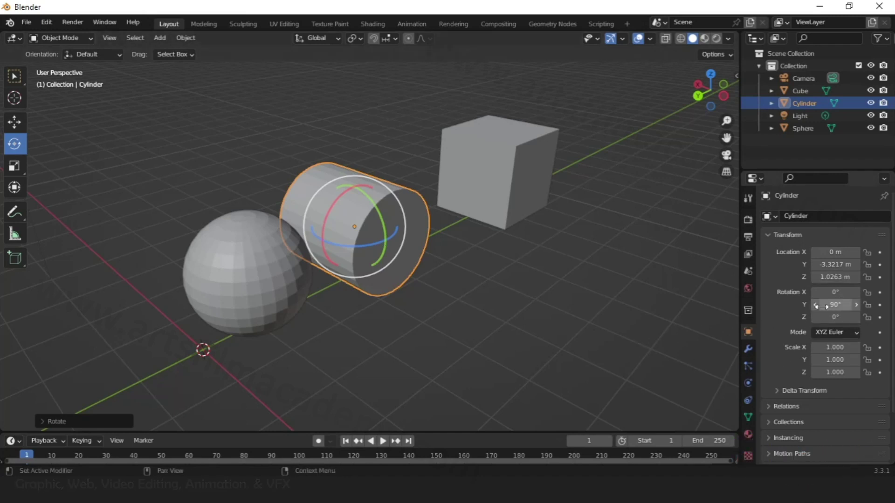
- Reset the cylinder's Y rotation to 0 in Object properties
mouse_move(835, 304)
mouse_down()
mouse_move(812, 304)
mouse_move(835, 304)
mouse_up()
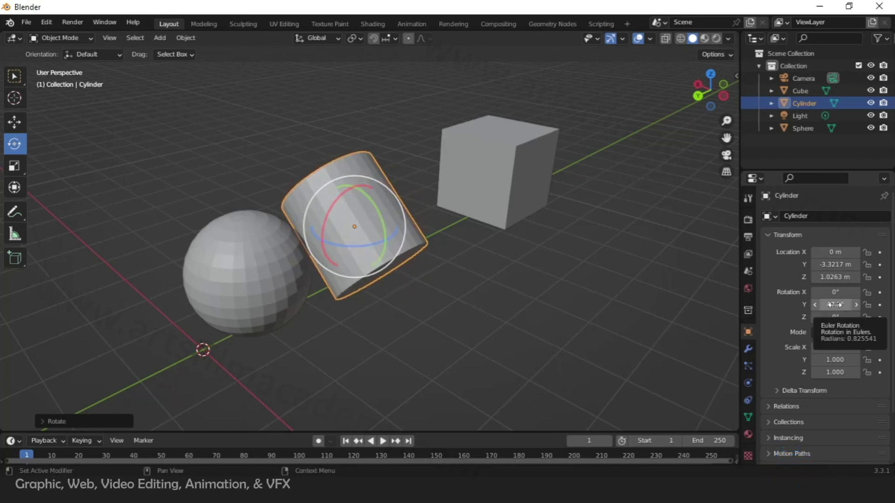
click(835, 305)
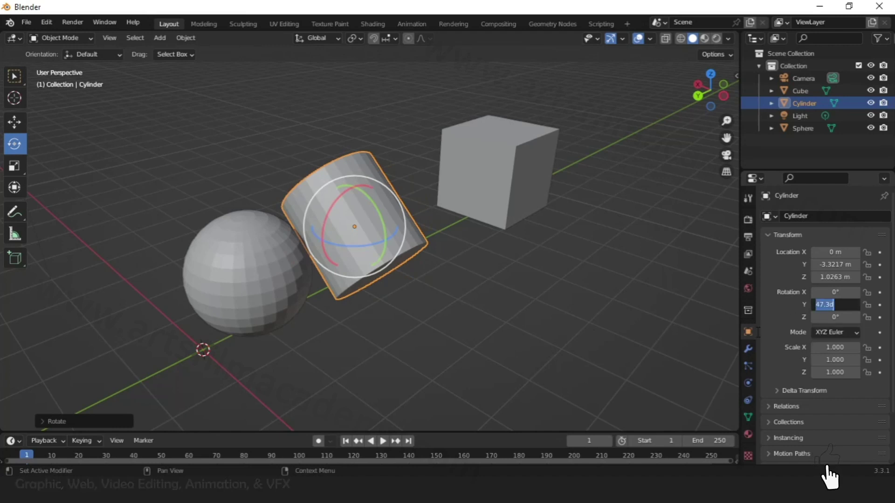
text(0)
key(Return)
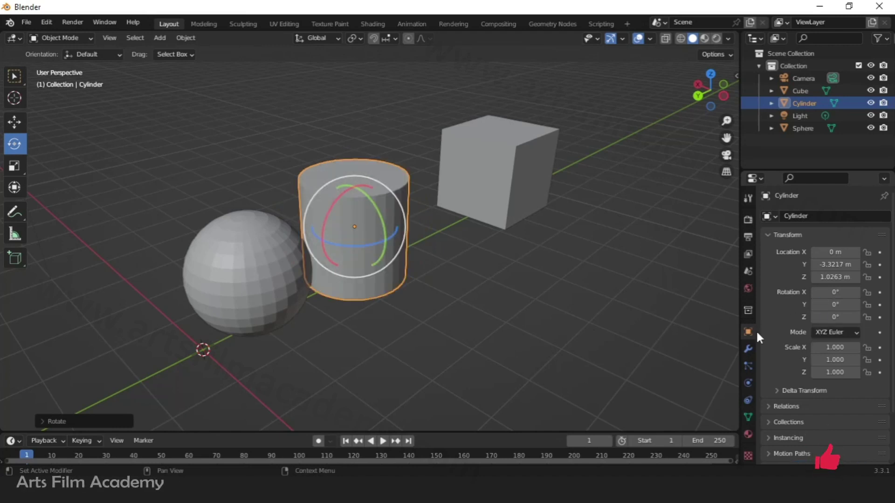
- Set the cylinder's X location to -0.32 m, keeping scale at 1.000
click(836, 251)
text(-0.32)
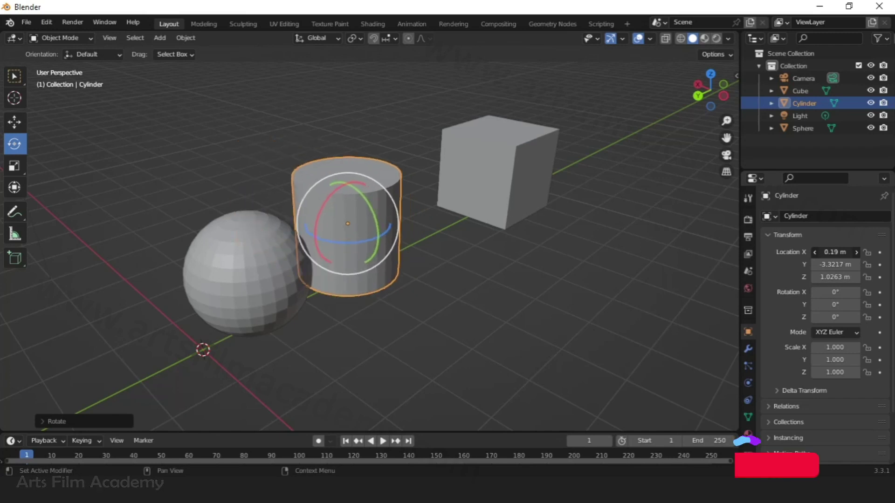
key(Return)
mouse_move(834, 348)
mouse_down()
mouse_move(863, 348)
mouse_move(823, 349)
mouse_move(867, 349)
mouse_move(834, 349)
mouse_up()
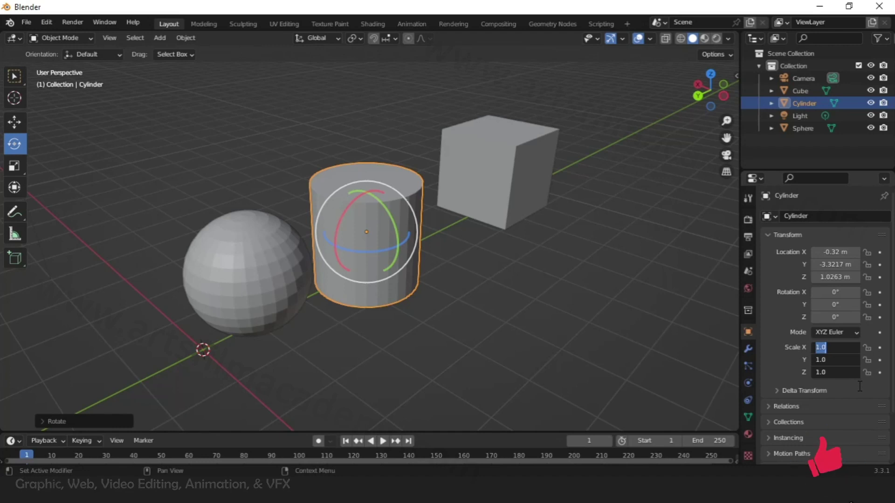
- Confirm a uniform scale of 2, then set the scale back to 1 on all axes
key(Return)
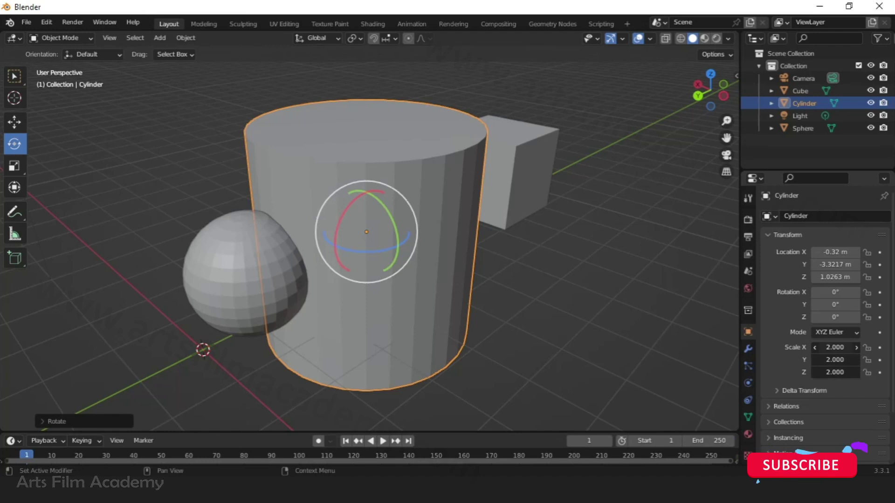
text(1)
key(Return)
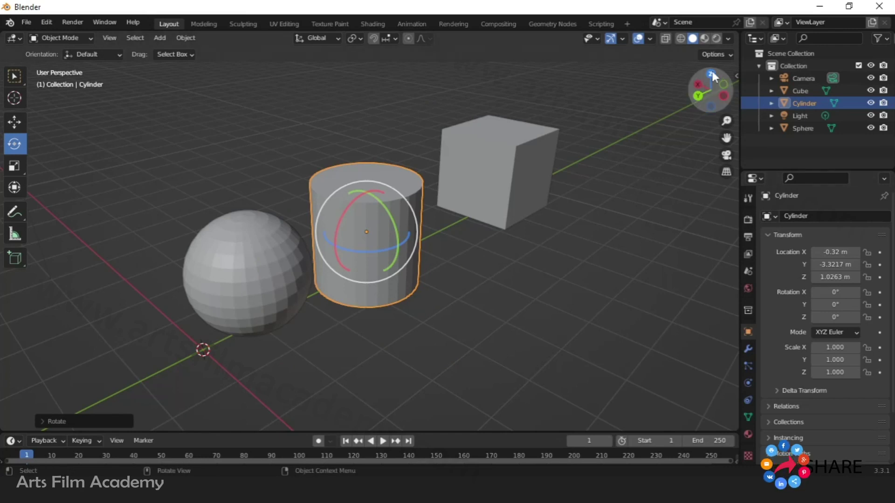
- Check the transform sidebar, then clear the selection and select the cylinder
click(736, 75)
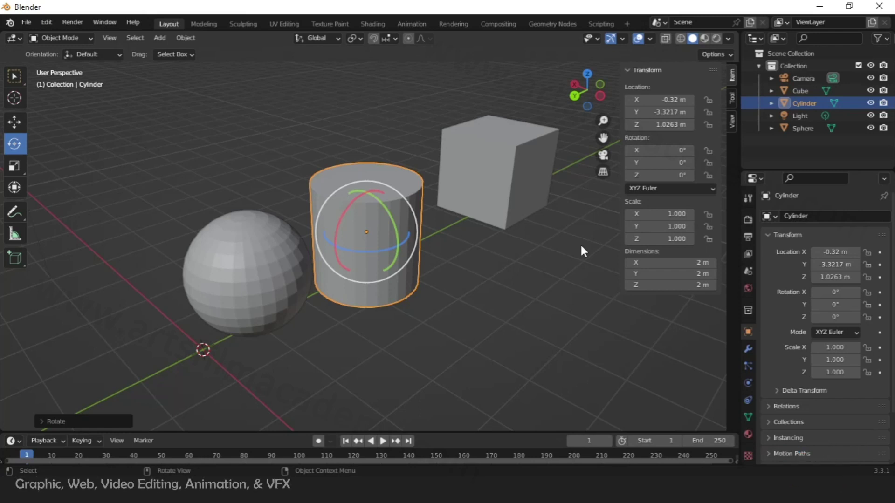
key(n)
click(563, 283)
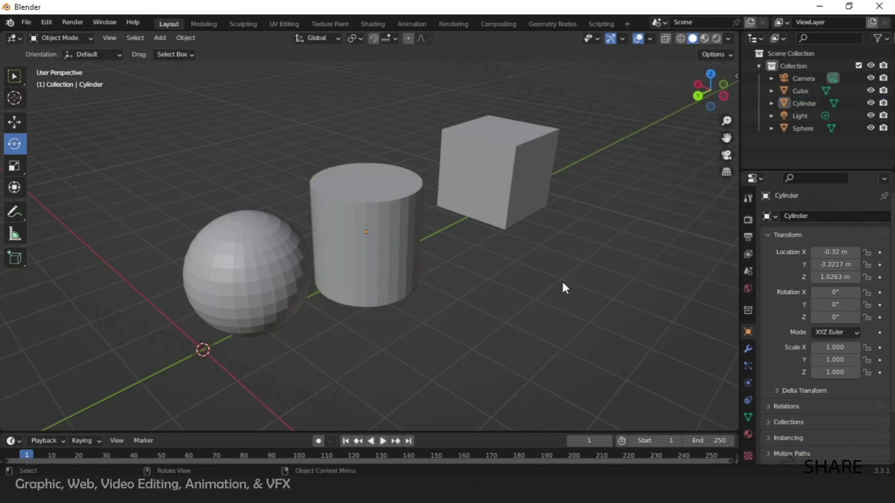
click(361, 246)
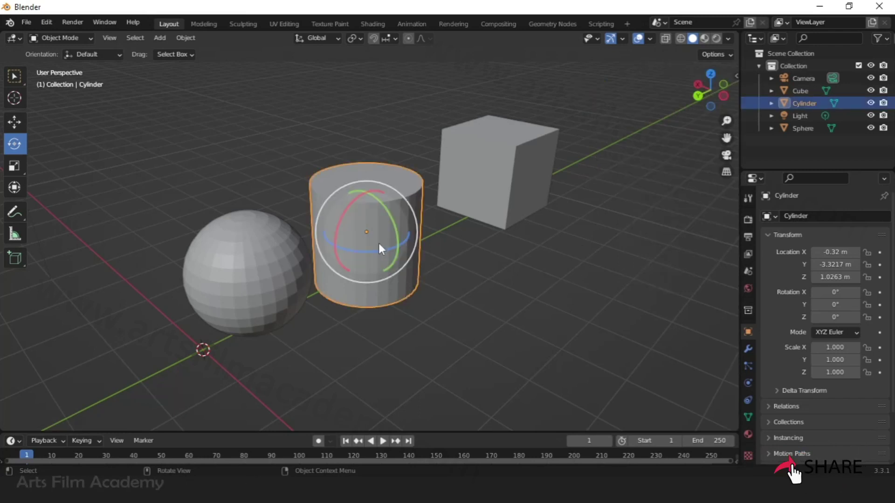
- With the Scale tool, try a Z stretch and a uniform scale on the cylinder, cancelling both
click(14, 166)
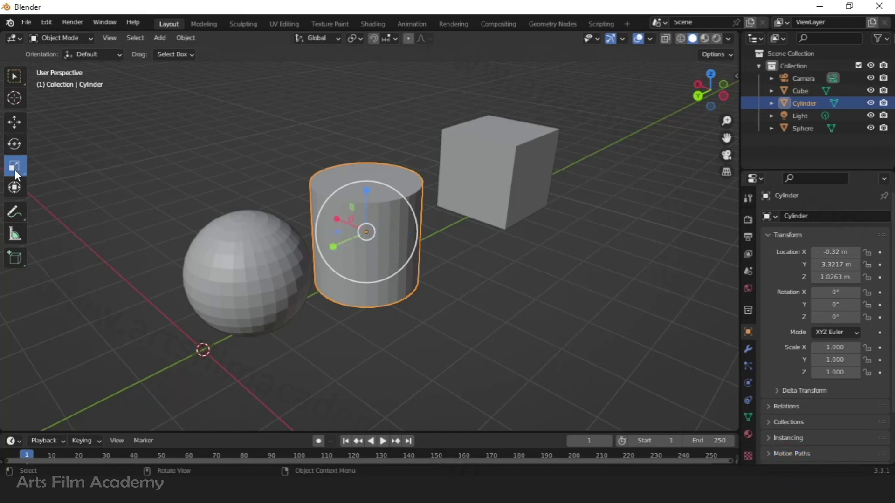
drag(367, 191, 375, 174)
key(Escape)
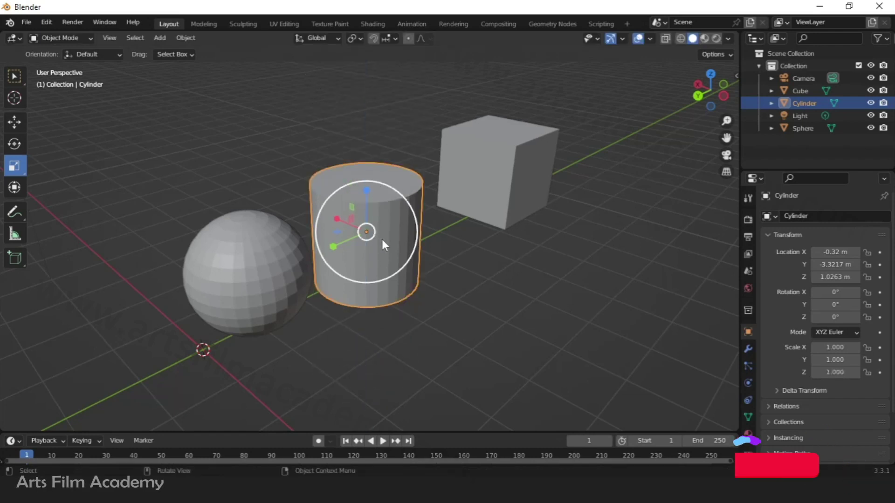
mouse_move(377, 234)
mouse_down()
mouse_move(350, 239)
mouse_move(399, 224)
mouse_move(358, 256)
mouse_move(356, 219)
mouse_move(373, 254)
mouse_move(366, 234)
mouse_up()
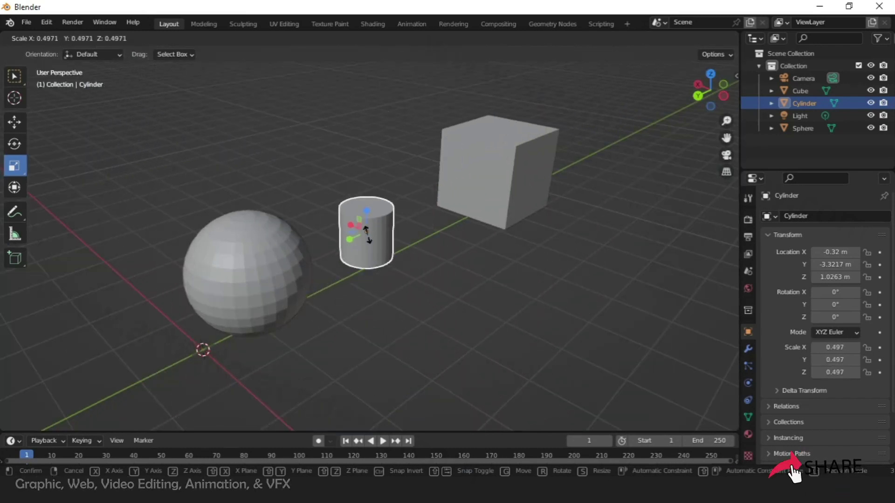
right_click(368, 245)
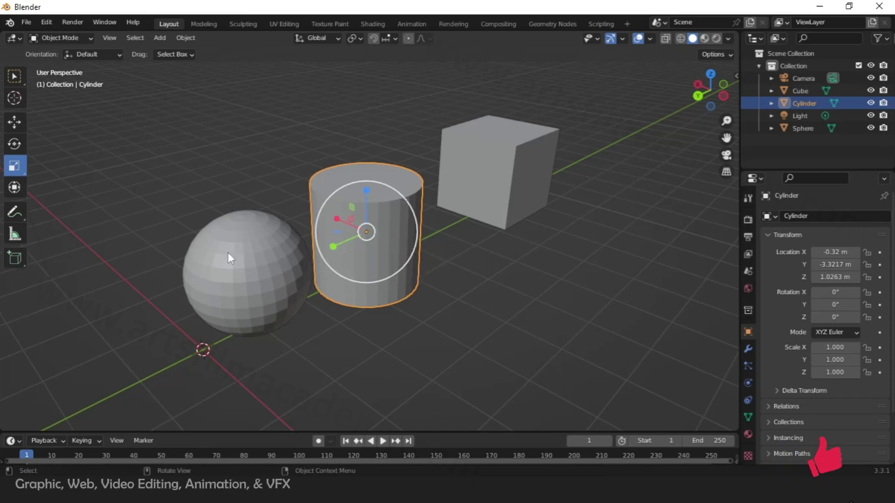
- Rotate the cylinder 90° about the global Y axis, then deselect it
click(14, 144)
click(168, 153)
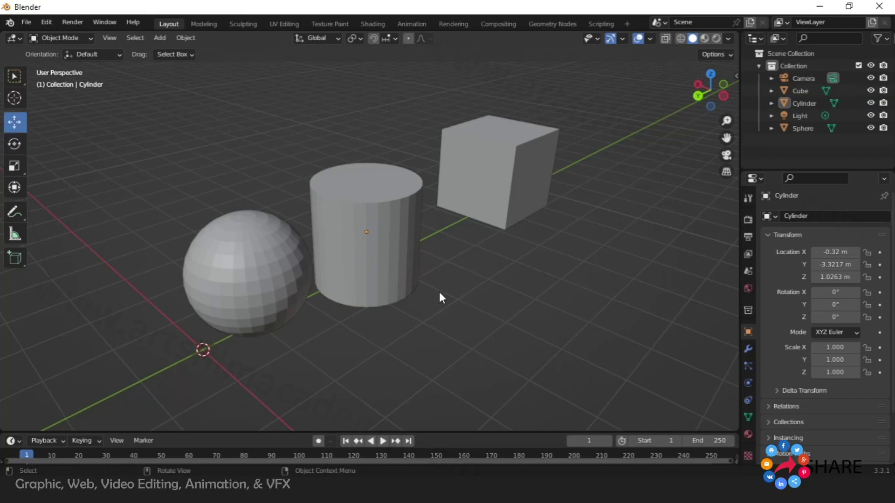
click(401, 225)
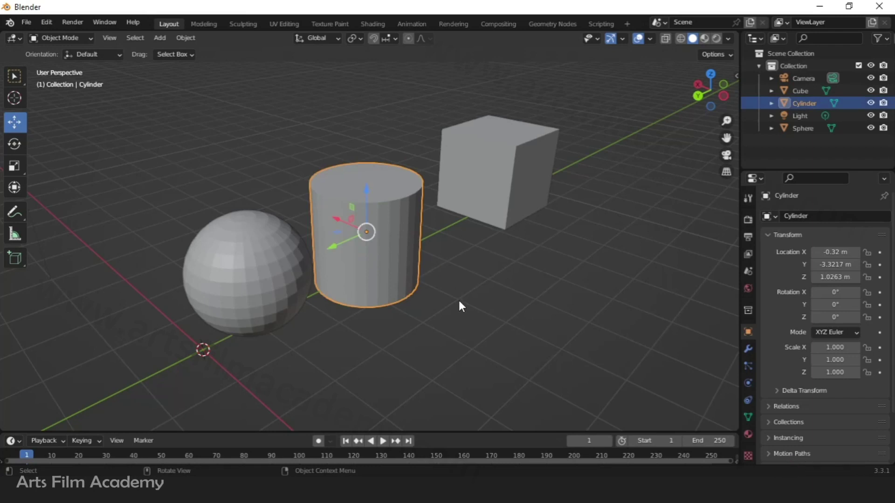
key(r)
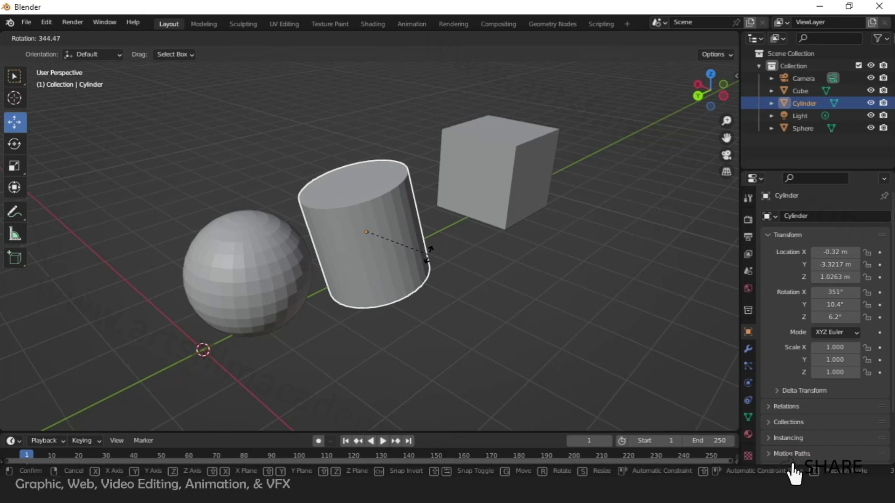
key(y)
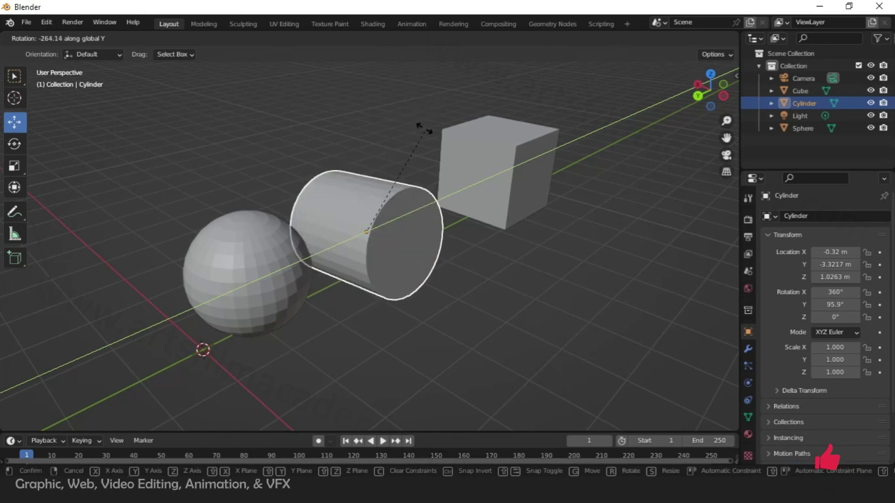
text(90)
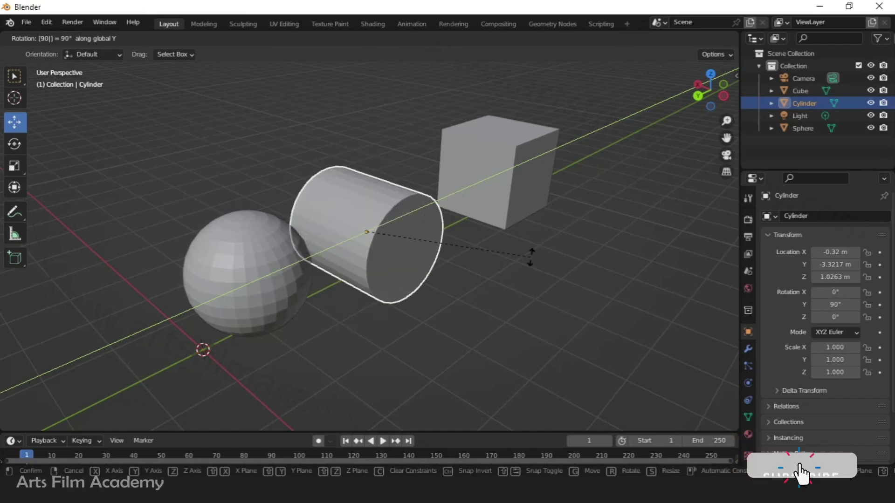
key(Return)
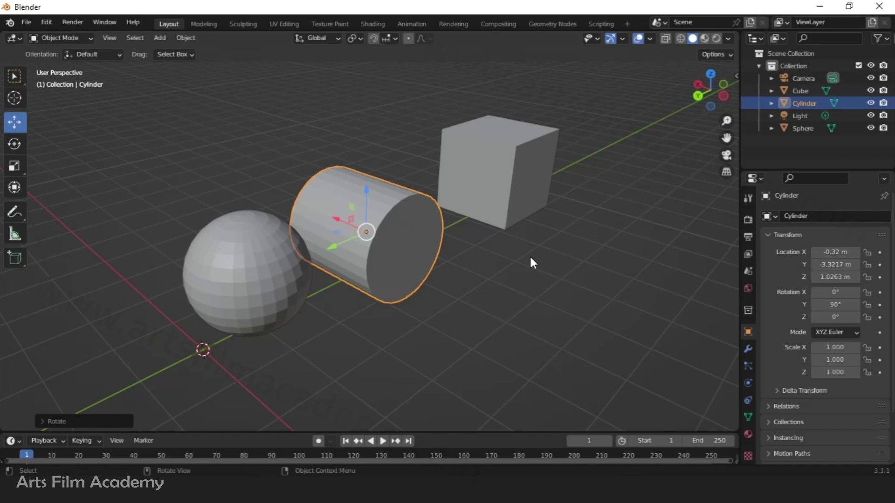
click(529, 255)
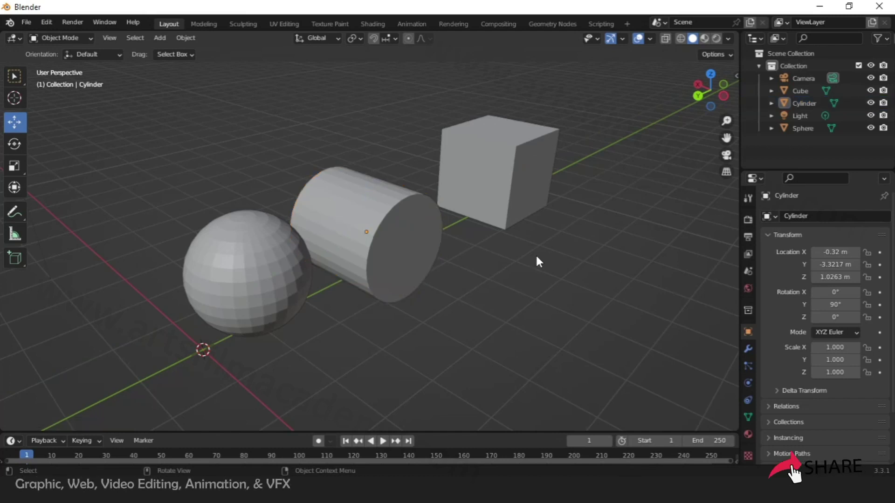
- Select the sphere, bring it into view, and cancel a trial scale of 2
click(259, 298)
drag(217, 286, 138, 319)
middle_drag(476, 253, 344, 346)
scroll(337, 300, up, 4)
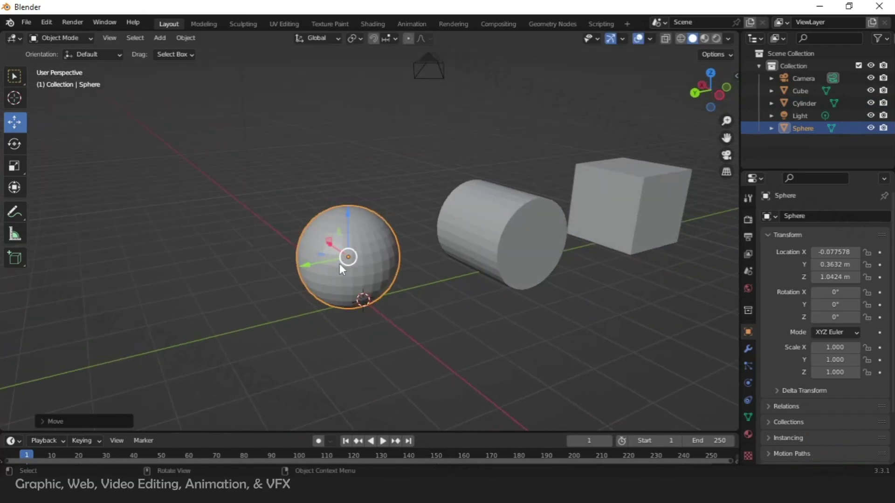
key(s)
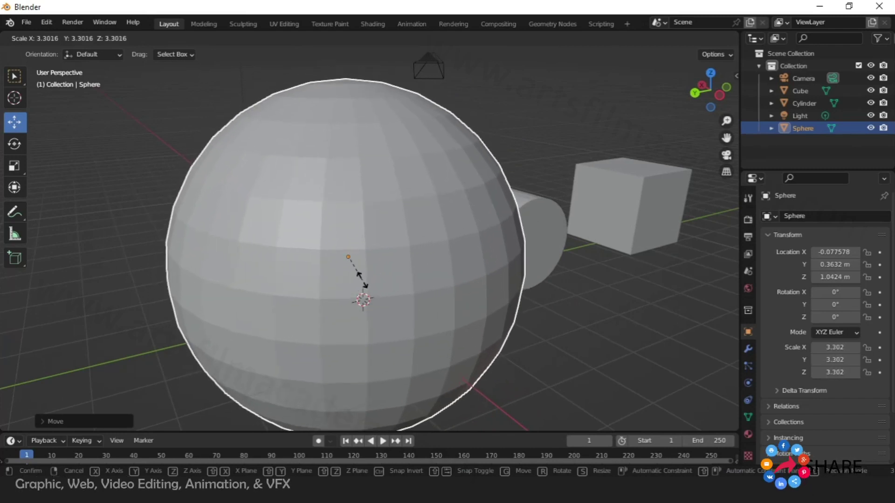
text(2)
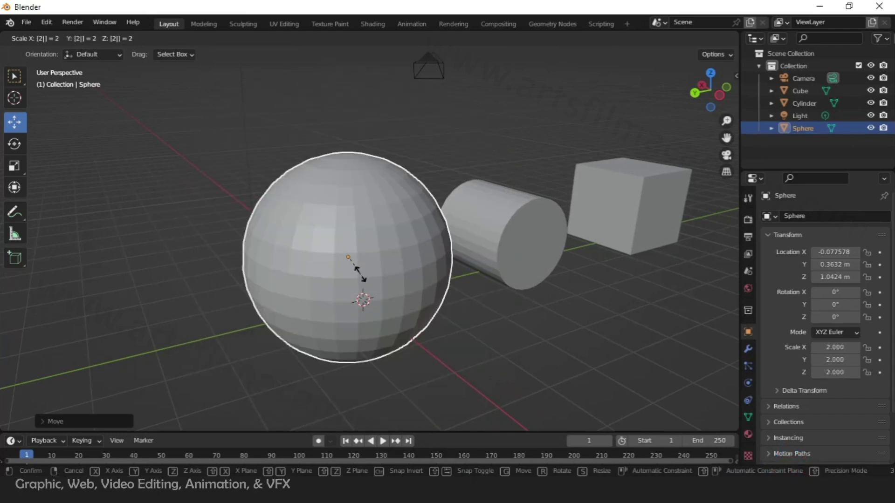
key(Escape)
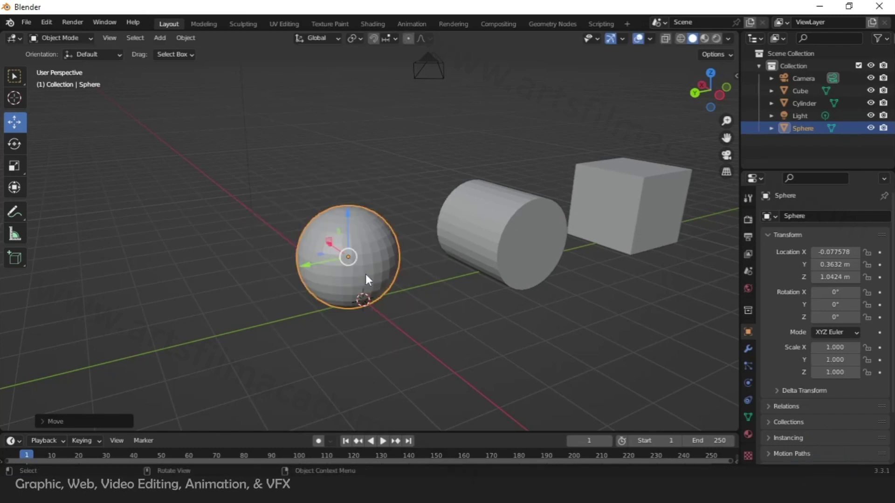
- Scale the sphere to 2 along Y only and orbit to inspect it
key(s)
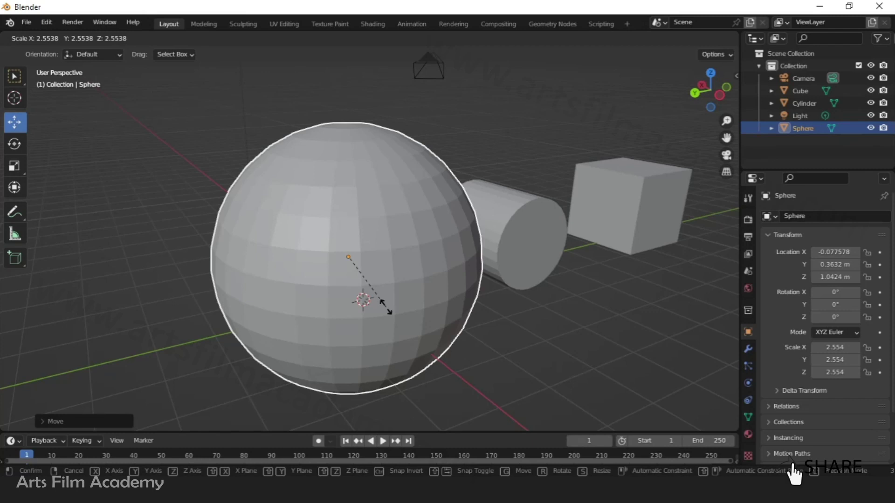
key(y)
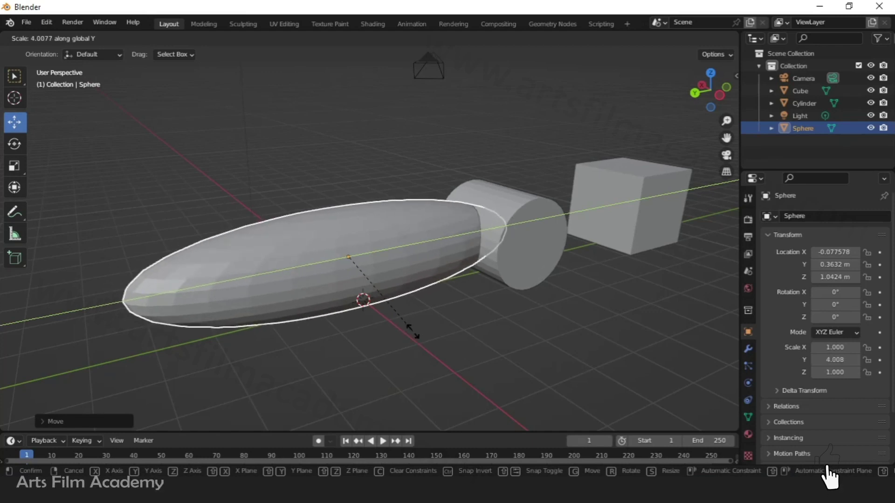
text(2)
key(Return)
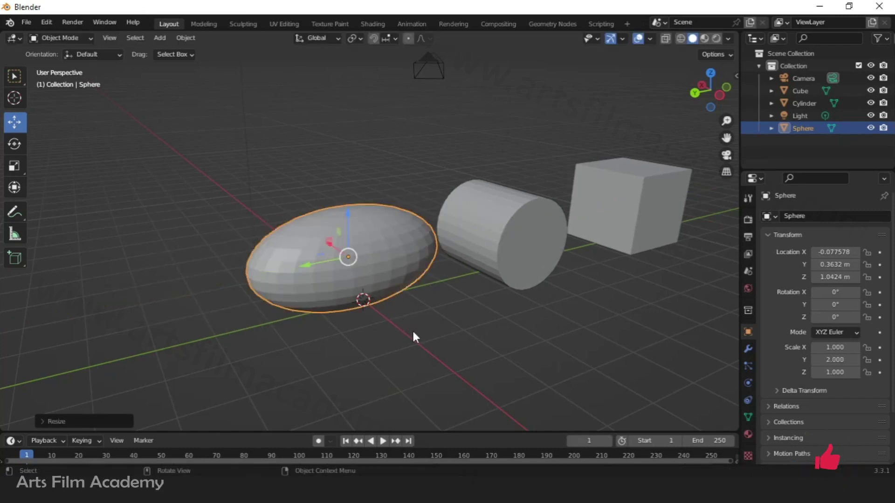
middle_drag(457, 345, 485, 350)
middle_drag(565, 289, 246, 217)
middle_drag(458, 209, 397, 189)
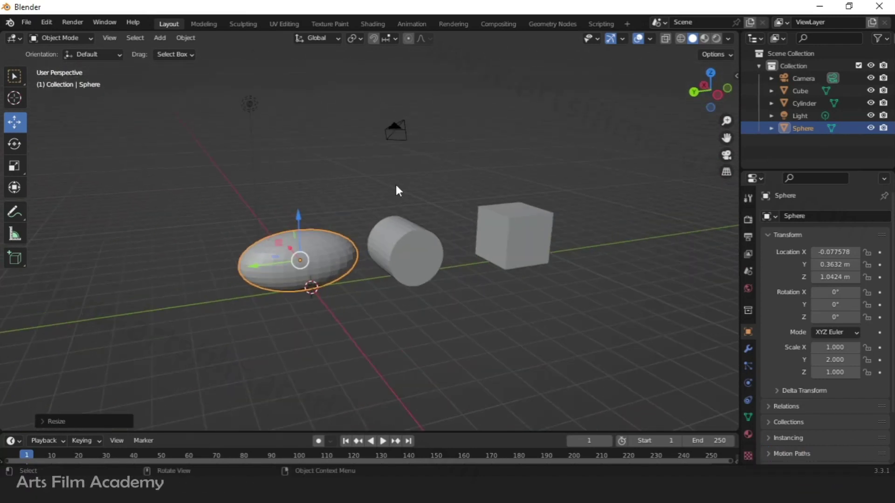
- Test Scale-tool stretches of the sphere along Z and across XY from top view, cancelling both
click(15, 166)
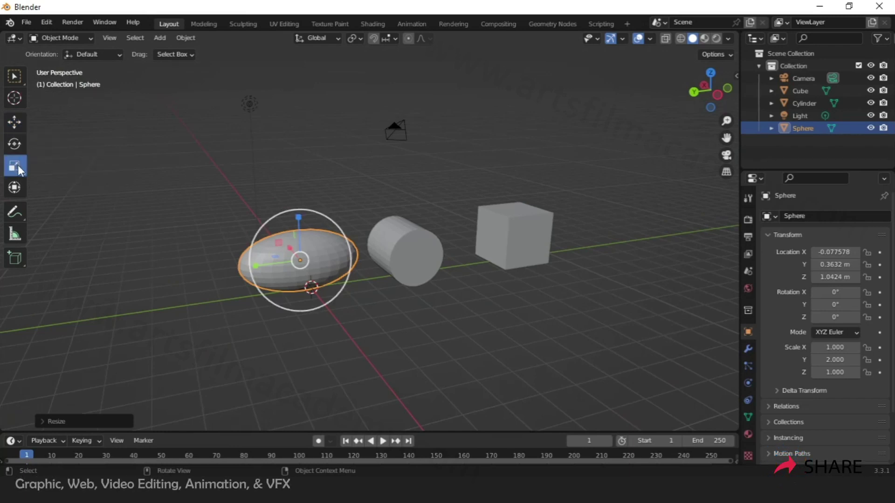
drag(300, 219, 301, 200)
key(Escape)
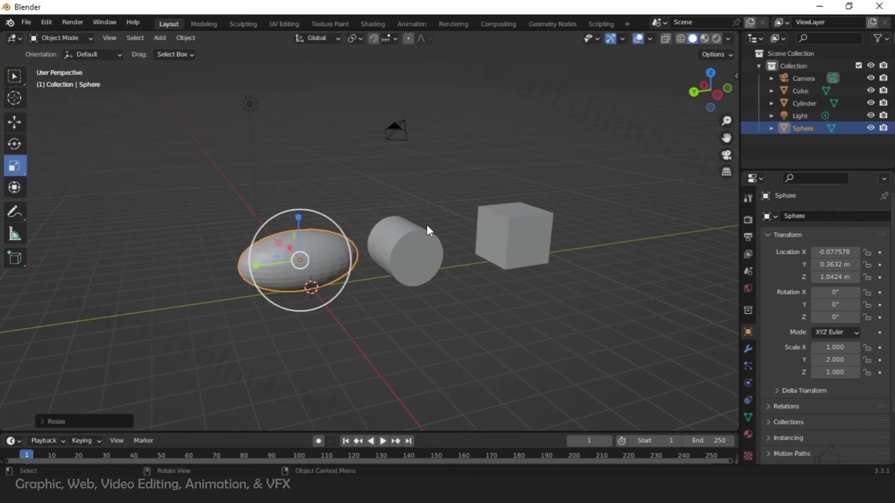
click(709, 75)
scroll(337, 243, up, 2)
drag(332, 237, 345, 261)
key(Escape)
middle_drag(340, 270, 417, 357)
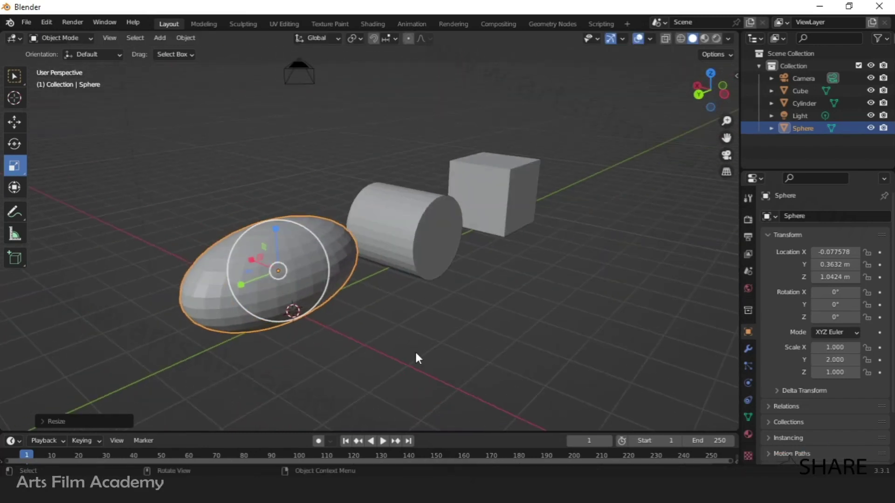